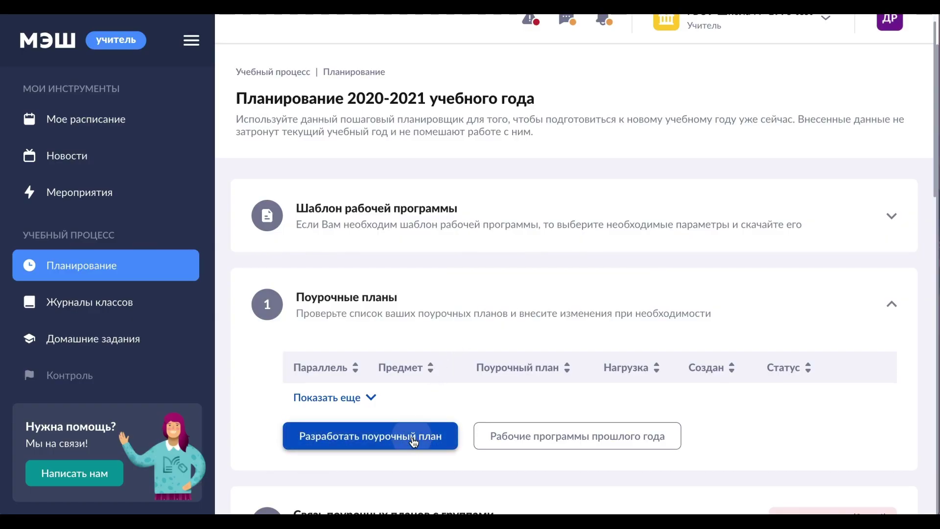
Step: Start developing a lesson plan and filter the system base plans by the subject "История России. Всеобщая история"
click(412, 436)
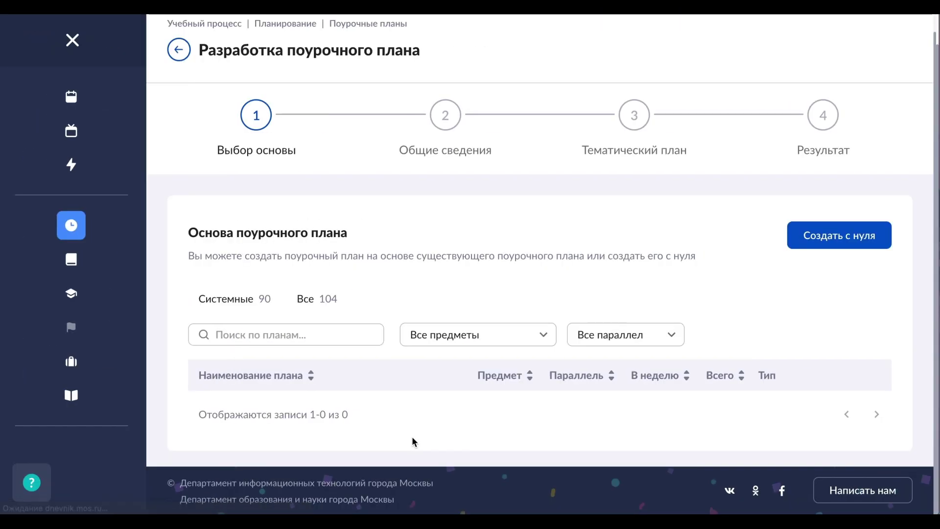
click(164, 300)
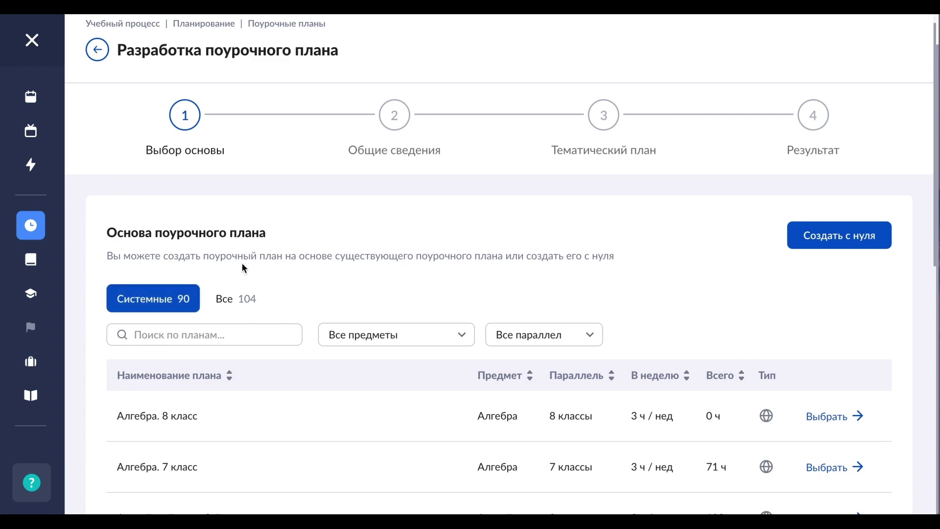
click(422, 337)
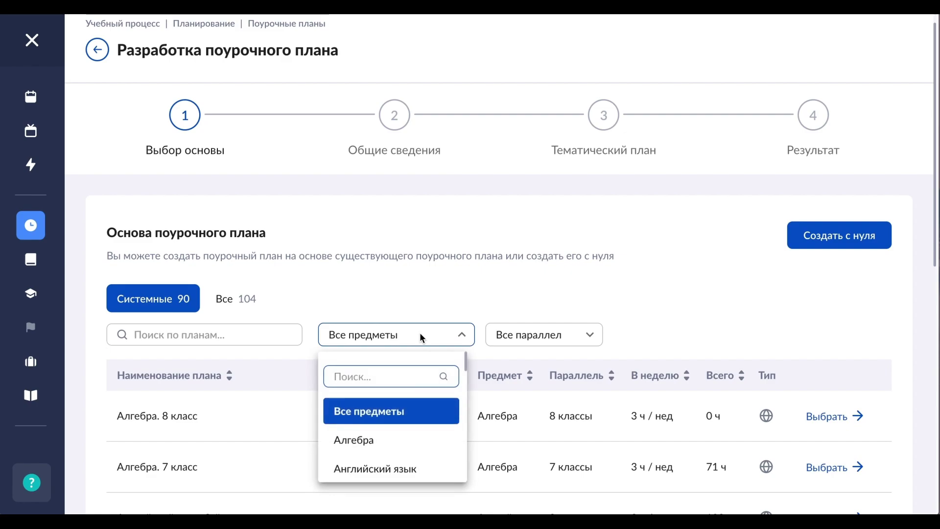
text(истори)
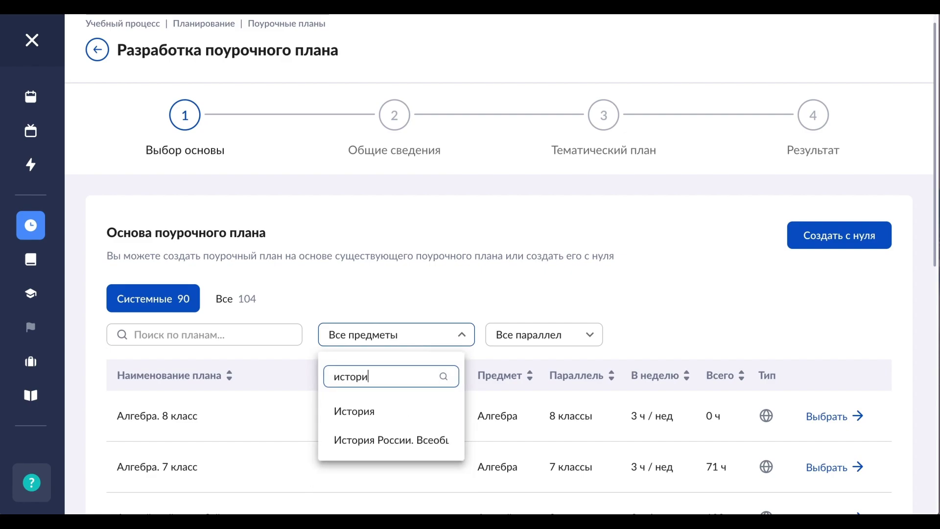
click(431, 440)
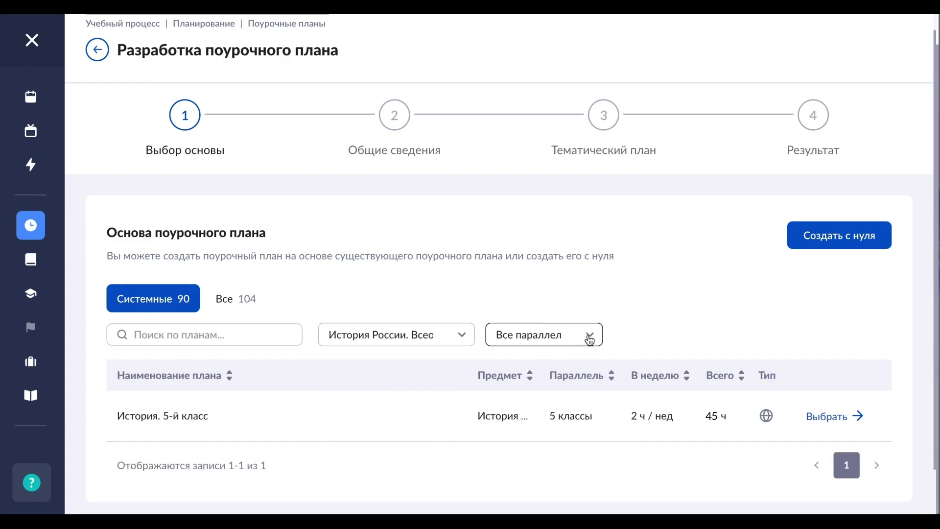
Step: Filter the base plans by grade 5 and choose "История. 5-й класс" as the basis
click(590, 336)
text(5)
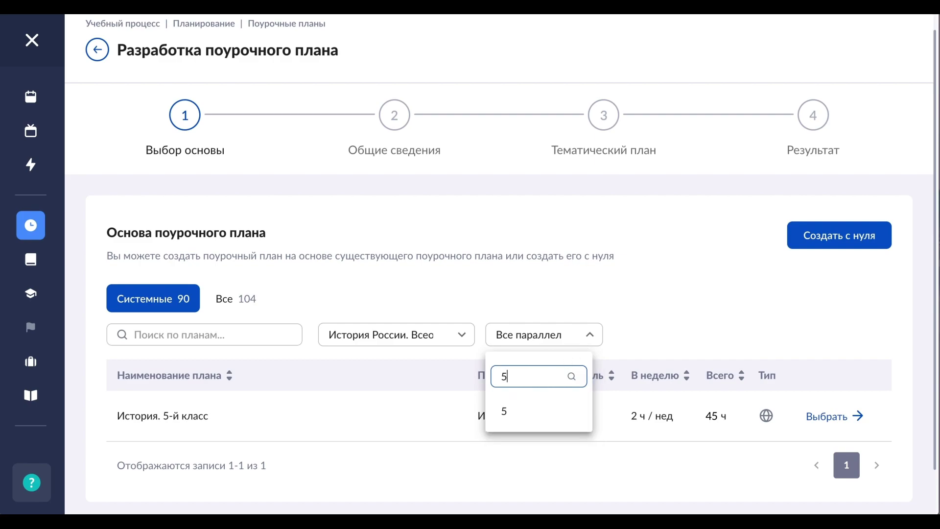
click(538, 410)
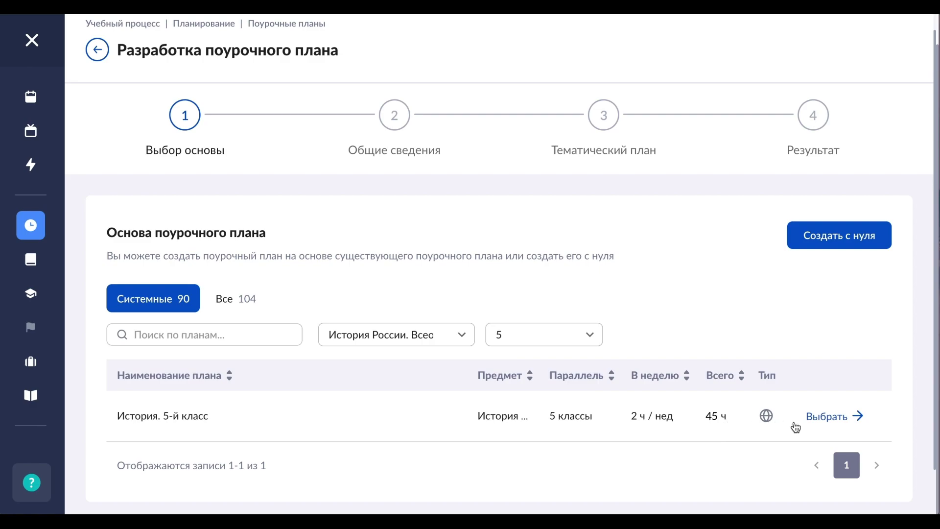
click(826, 423)
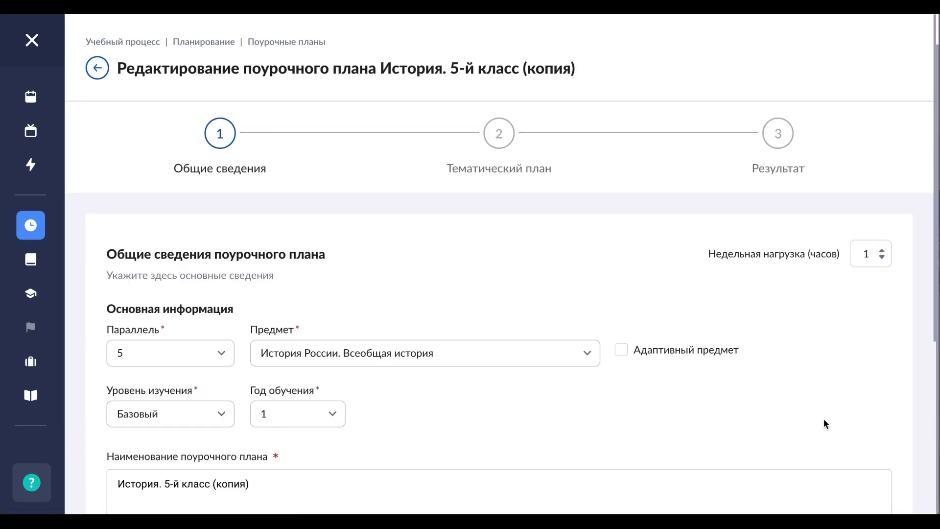
Step: Set the plan's weekly load to 2 hours
scroll(827, 420, down, 2)
scroll(826, 418, down, 2)
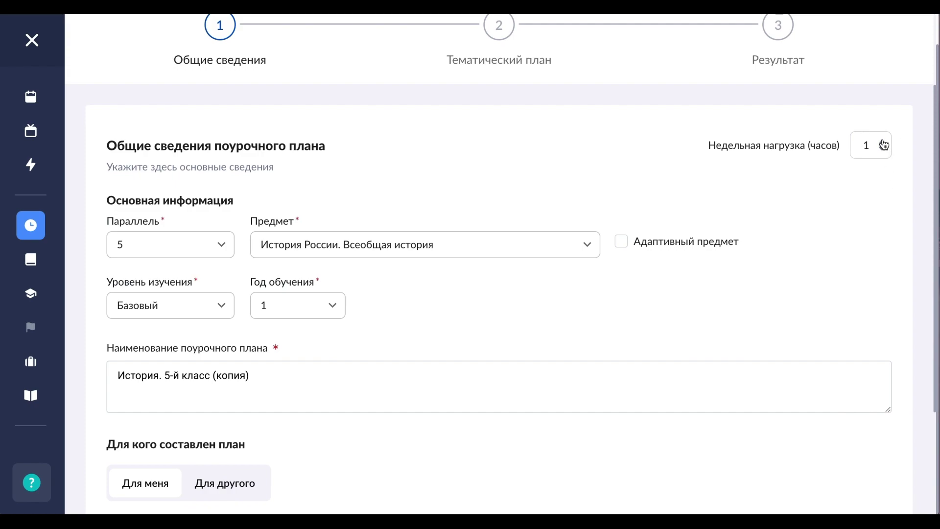
click(883, 142)
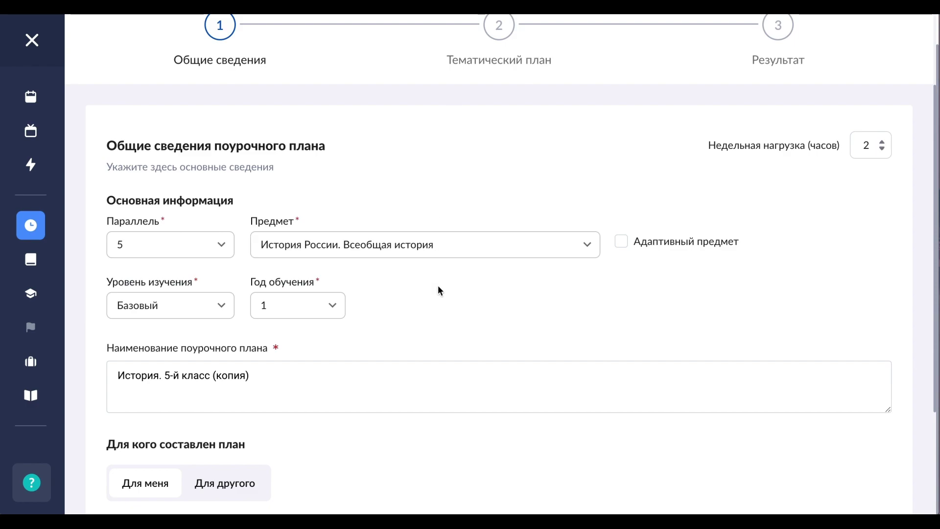
Step: Rename the lesson plan "История. 5-й класс_2021"
scroll(439, 290, down, 1)
click(292, 325)
key(BackSpace)
key(BackSpace)
key(BackSpace)
key(BackSpace)
key(BackSpace)
key(BackSpace)
key(BackSpace)
key(BackSpace)
text(_2021)
scroll(321, 426, down, 2)
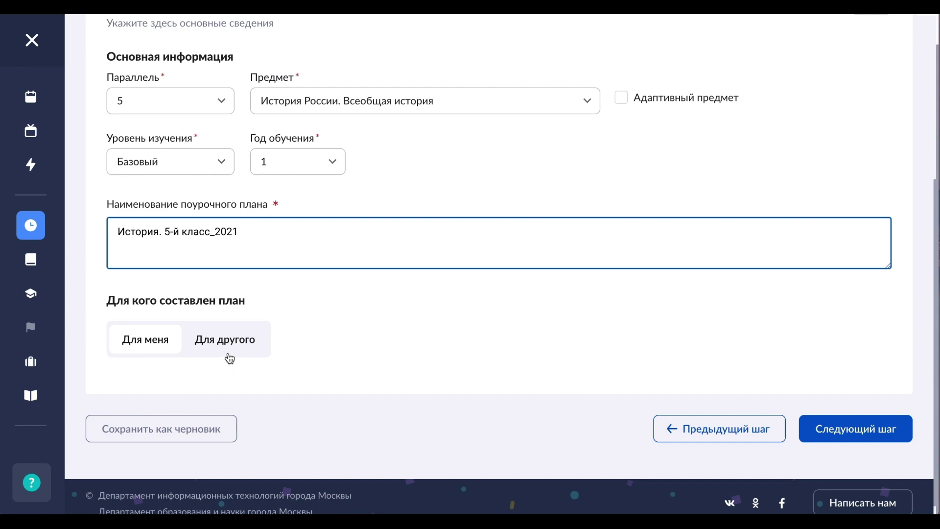
Step: Keep the plan designated as "Для меня" and continue to the thematic plan stage
click(229, 353)
click(231, 384)
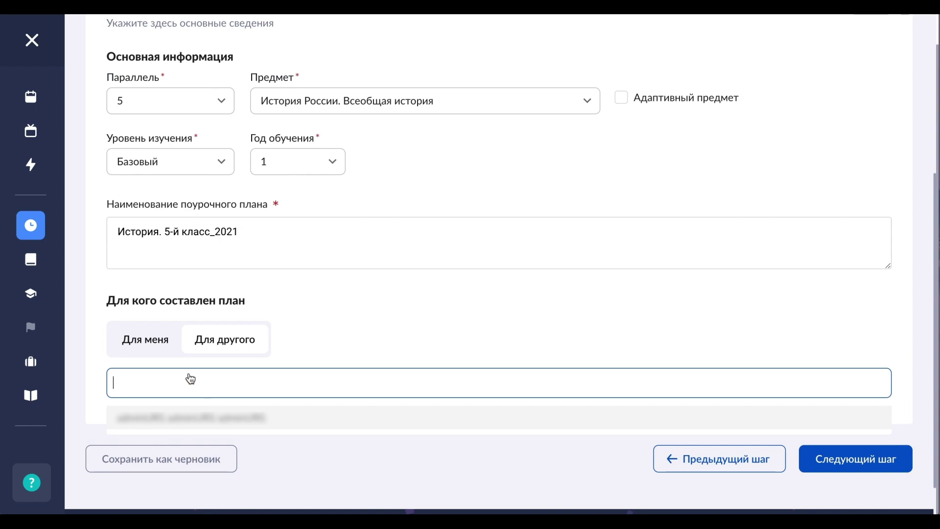
click(161, 348)
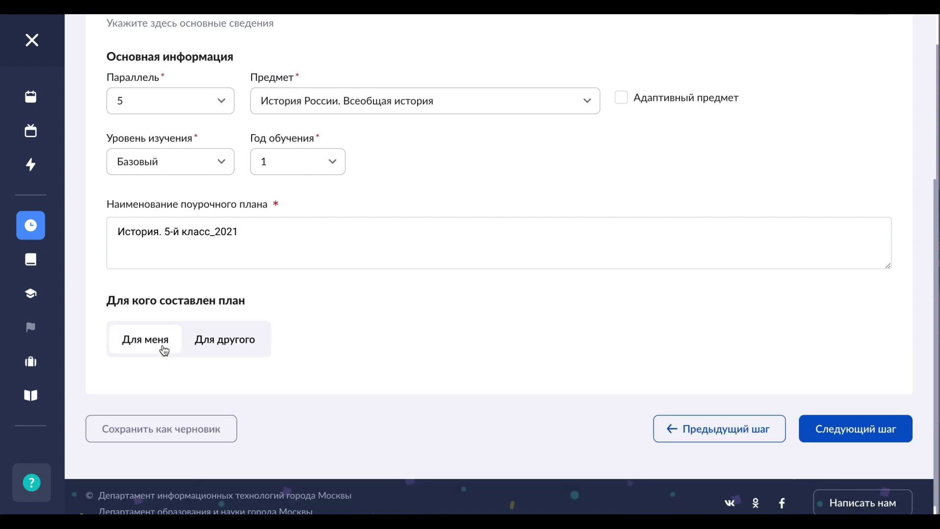
click(842, 430)
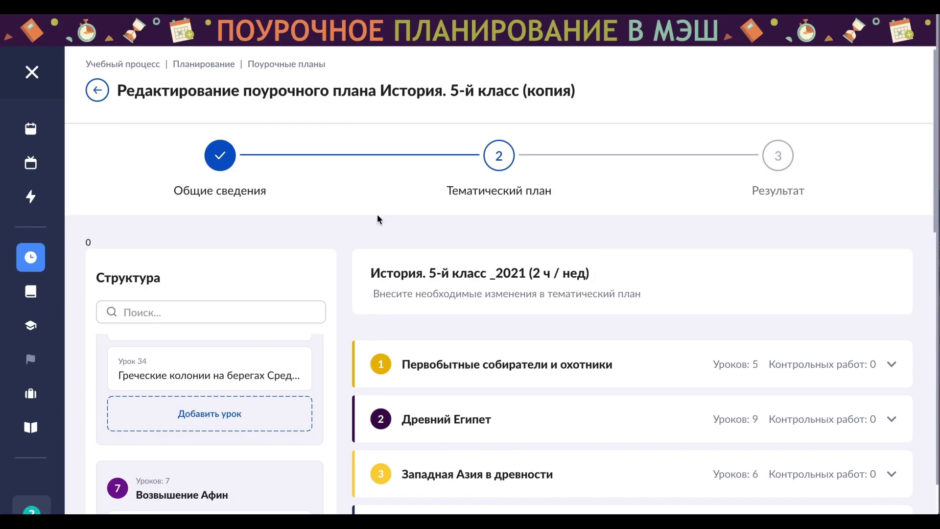
Step: Examine the sections and lessons in the thematic plan's structure, down to the section "Древнейший Рим"
scroll(248, 385, up, 10)
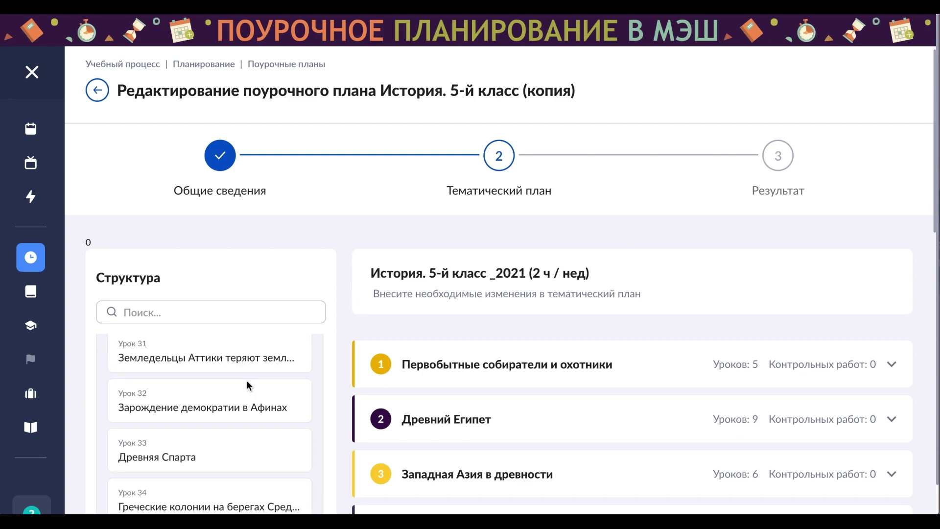
scroll(245, 465, up, 3)
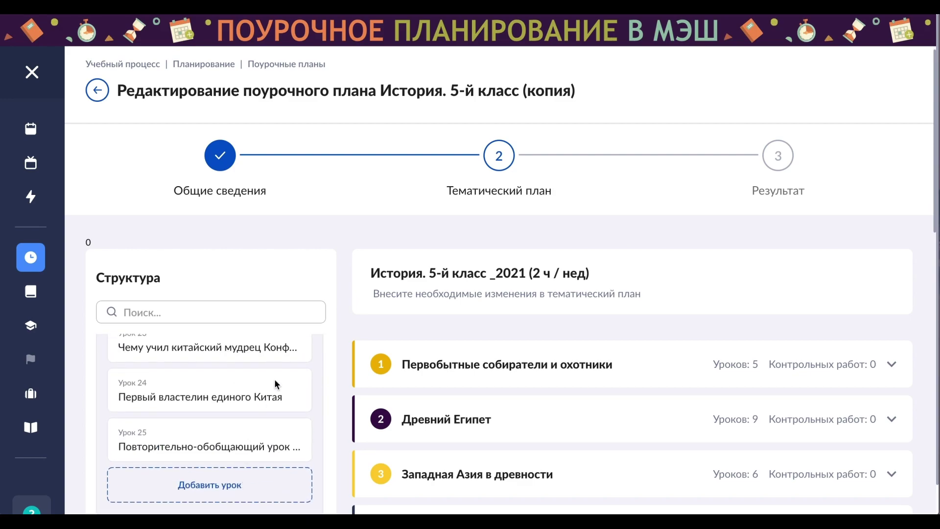
scroll(354, 386, down, 4)
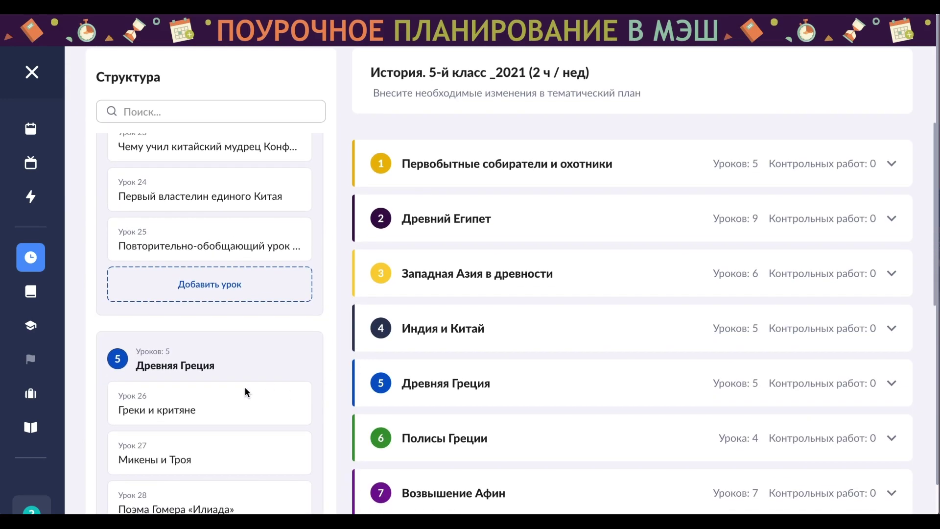
scroll(246, 391, up, 20)
scroll(247, 392, up, 1)
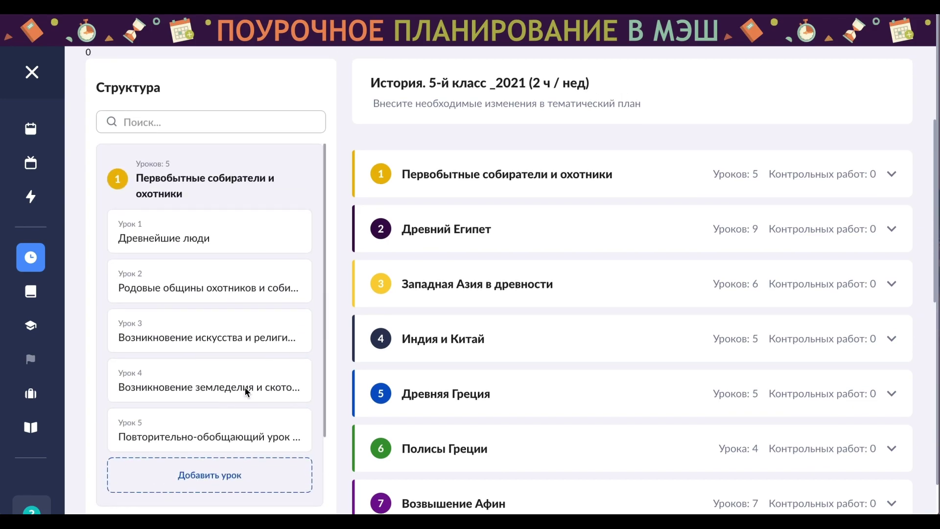
scroll(248, 391, down, 10)
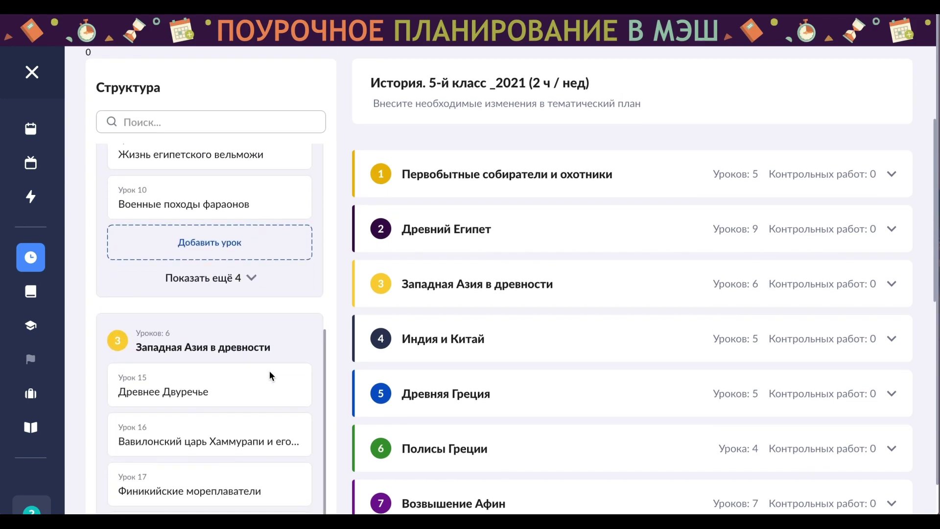
scroll(342, 407, down, 6)
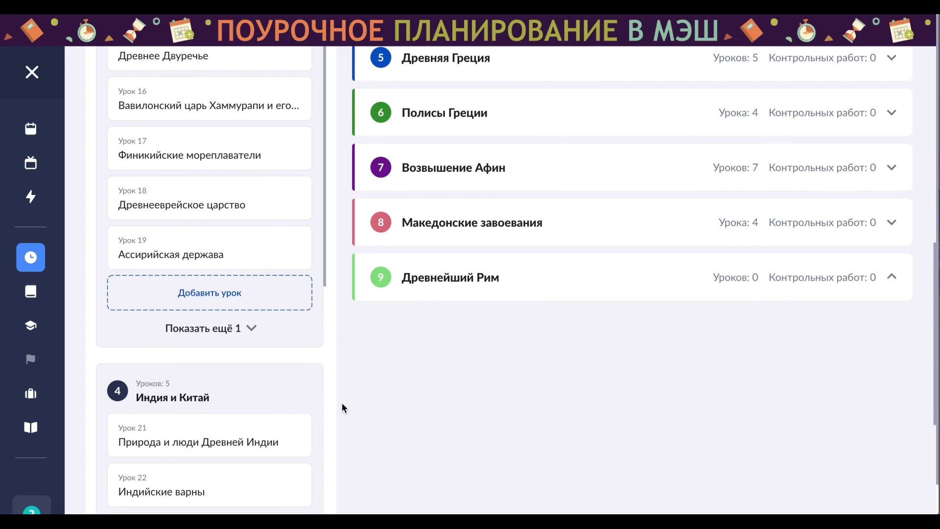
scroll(211, 401, down, 20)
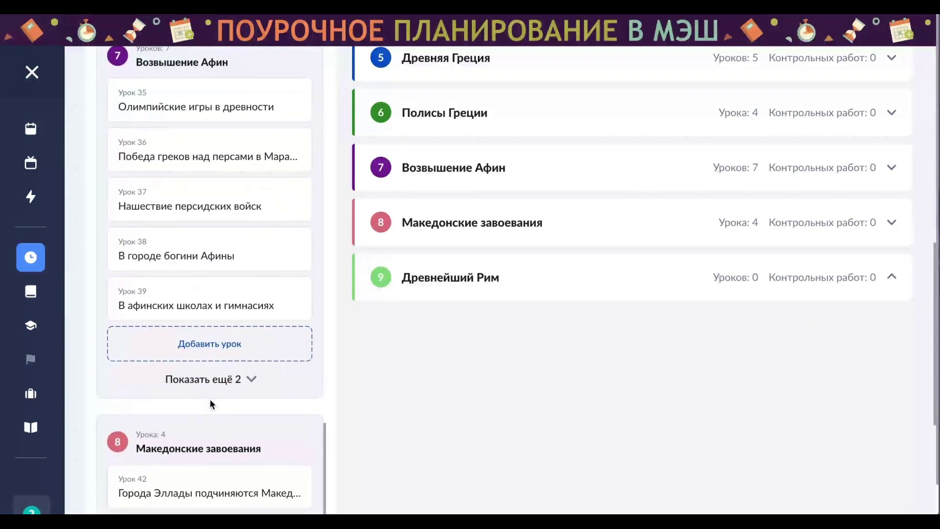
scroll(210, 399, down, 7)
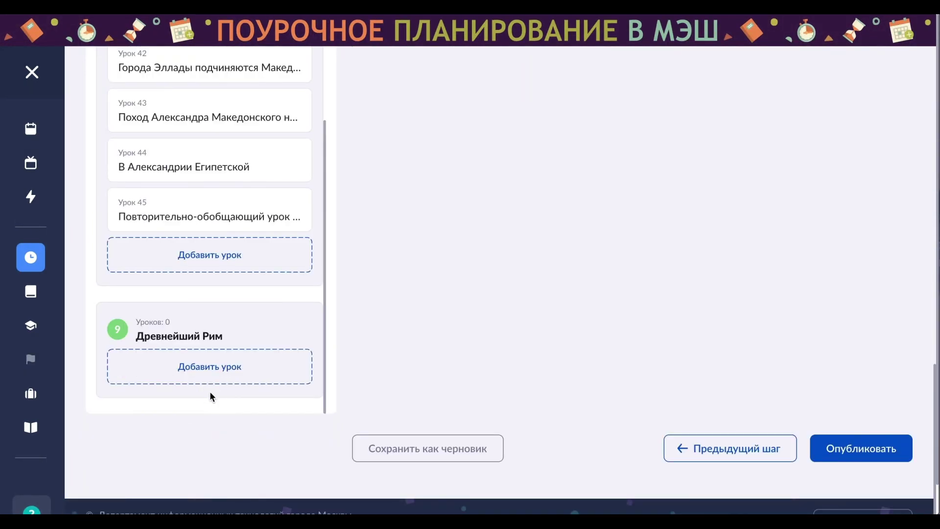
Step: Add a lesson titled "Древняя Италия. Основание Рима" to the section "Древнейший Рим" and save it
click(210, 375)
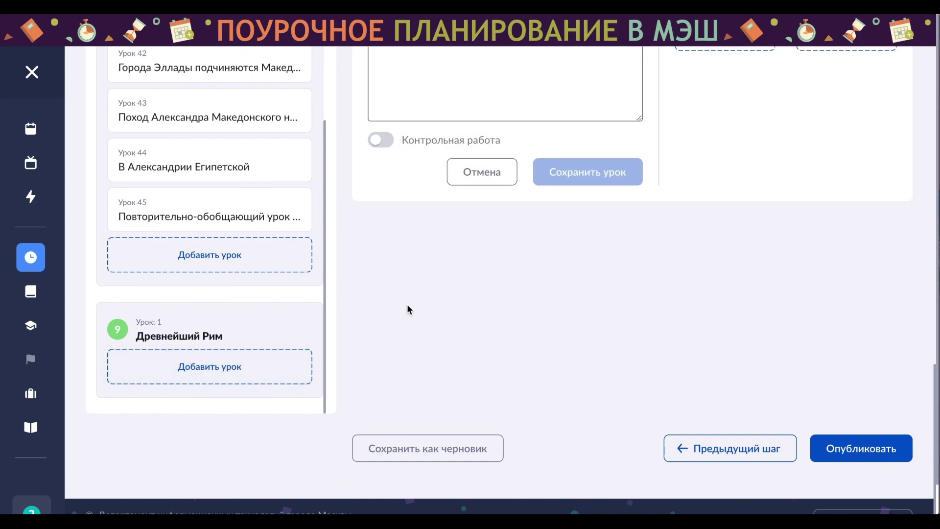
scroll(408, 308, up, 3)
click(407, 186)
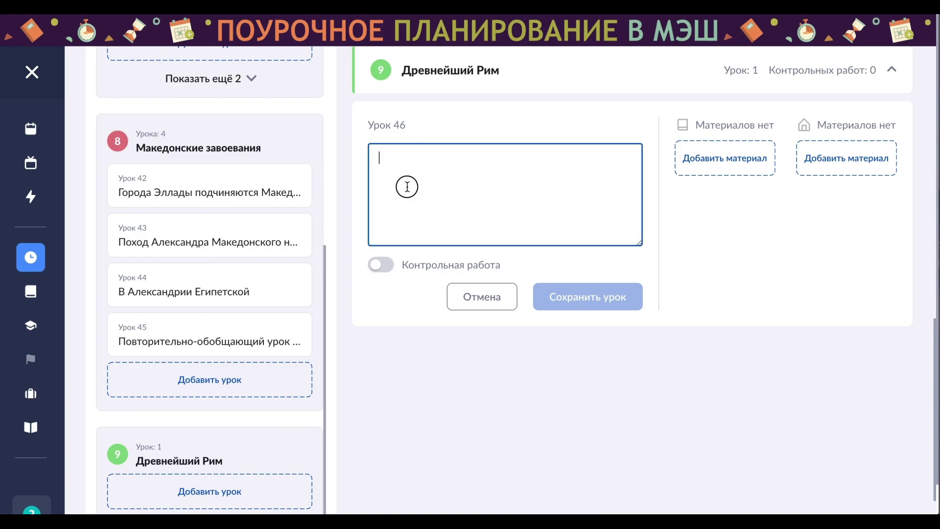
text(Древняя Италия. Основание Рима)
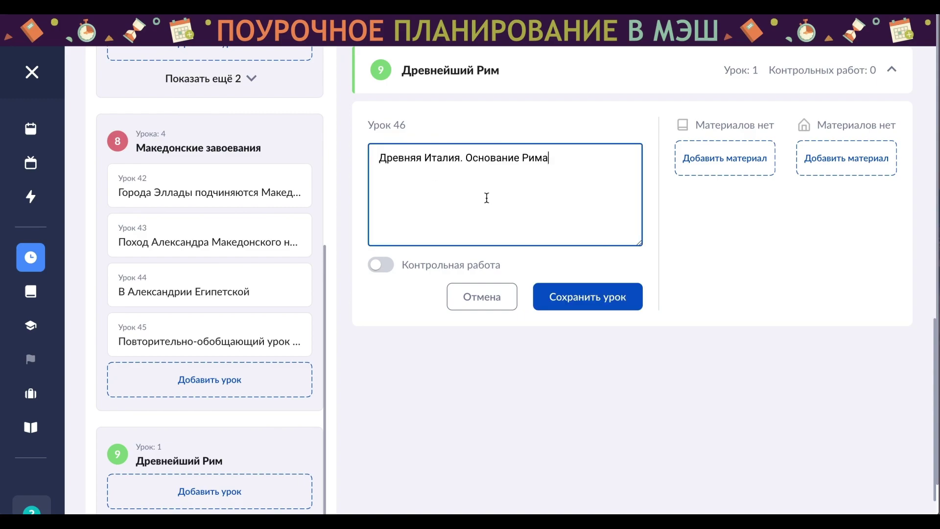
click(563, 300)
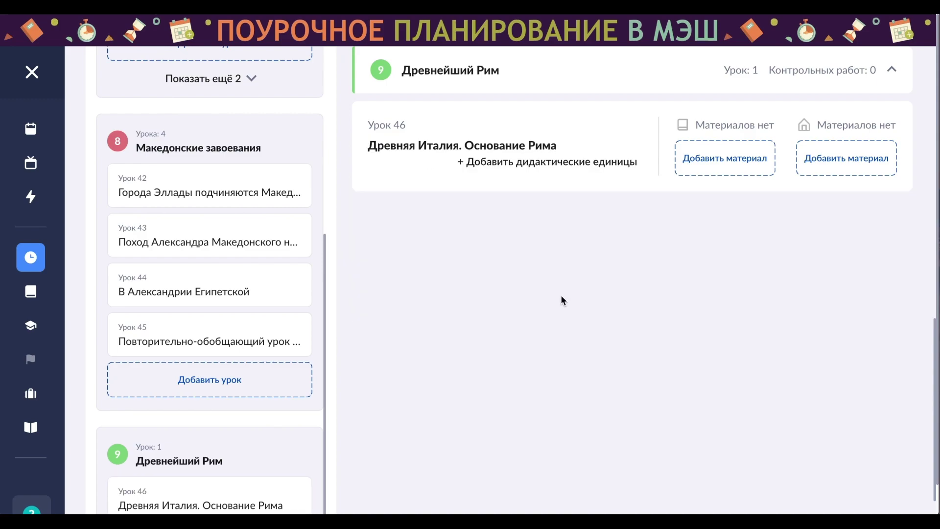
Step: Attach the didactic unit "Древняя Италия. Основание Рима" from the topic "Древний Рим" to lesson 46
click(539, 164)
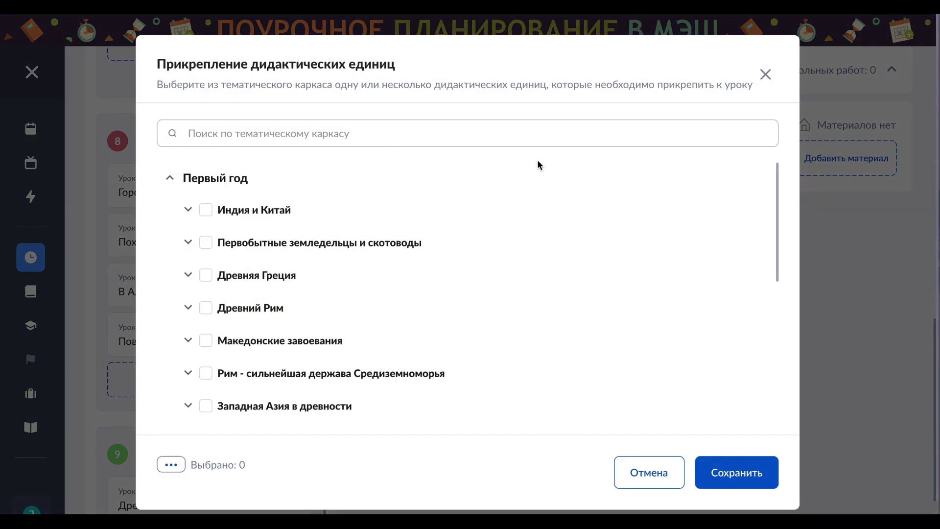
click(189, 310)
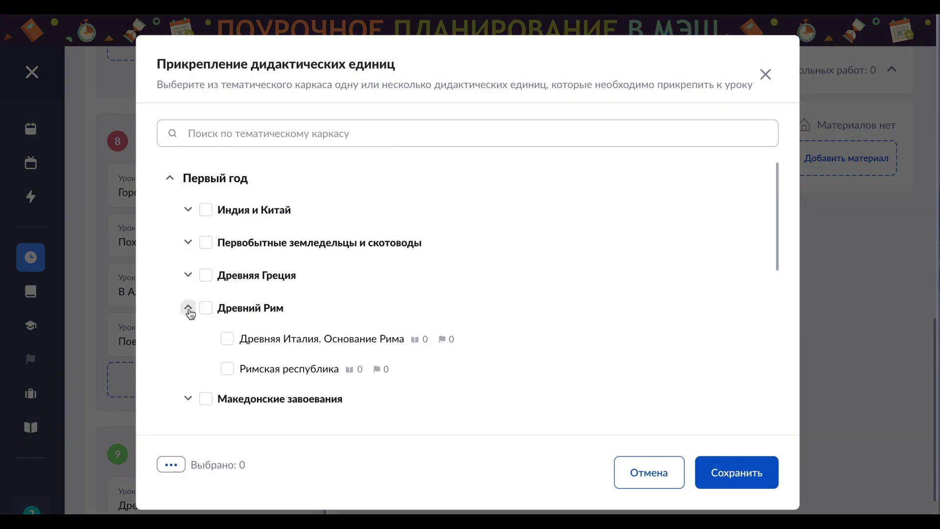
click(227, 338)
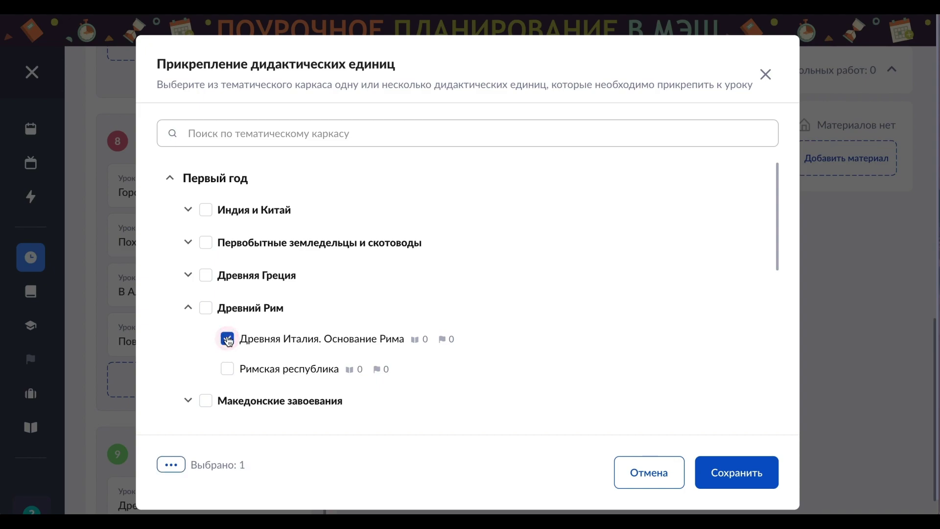
click(728, 472)
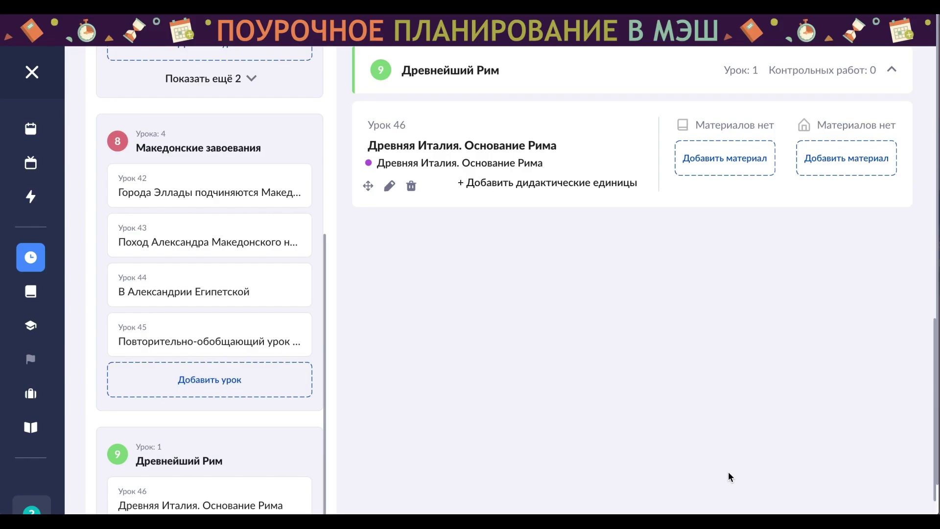
Step: Search the library for lesson 46 classwork materials on "Древняя Италия. Основание Рима", clearing the subject and didactic unit filters
click(732, 168)
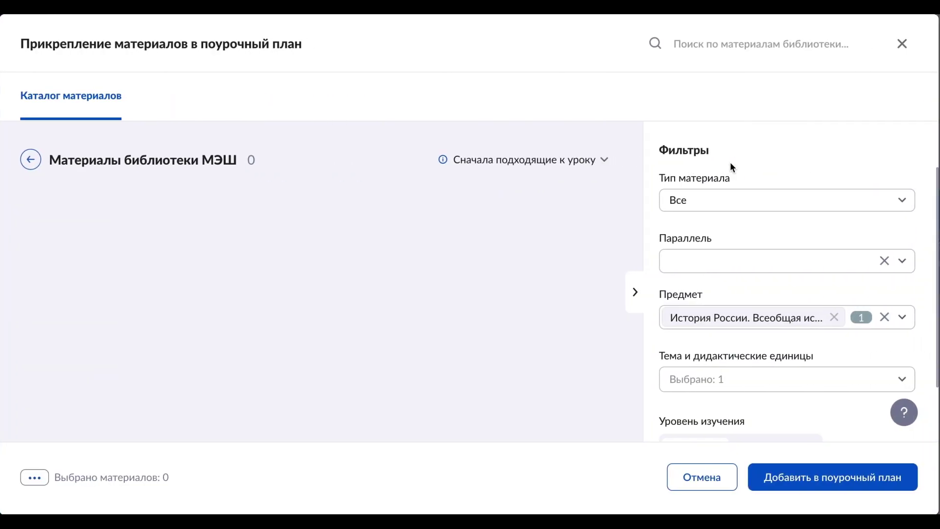
click(884, 317)
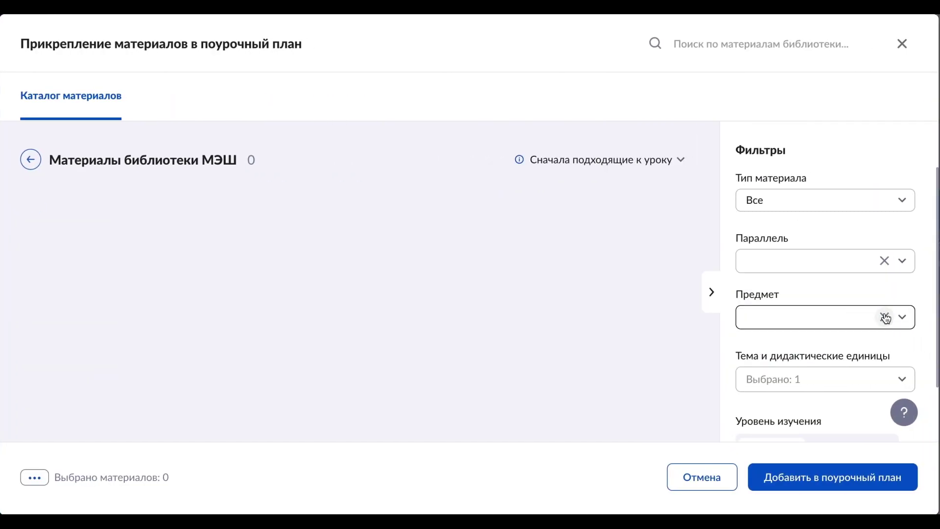
click(758, 45)
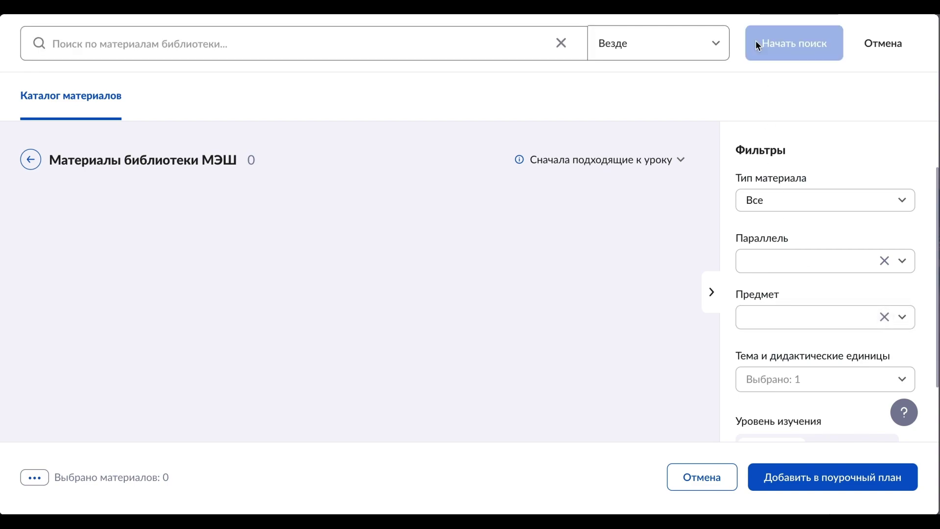
text(Древняя Италия. Основание Рима)
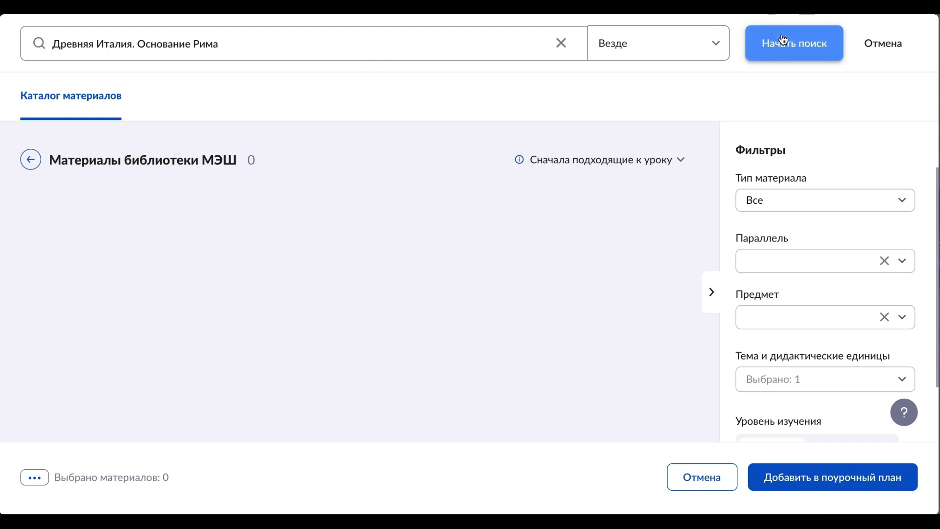
click(904, 380)
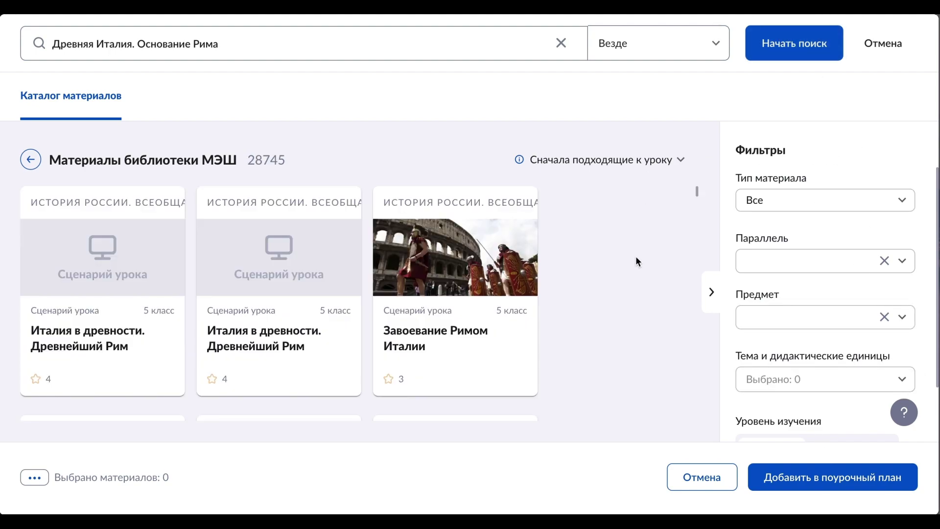
Step: Select the lesson scenario "Завоевание Римом Италии" from the library as classwork material for lesson 46
scroll(637, 259, down, 1)
mouse_move(454, 223)
click(512, 211)
scroll(559, 293, down, 2)
scroll(560, 296, down, 2)
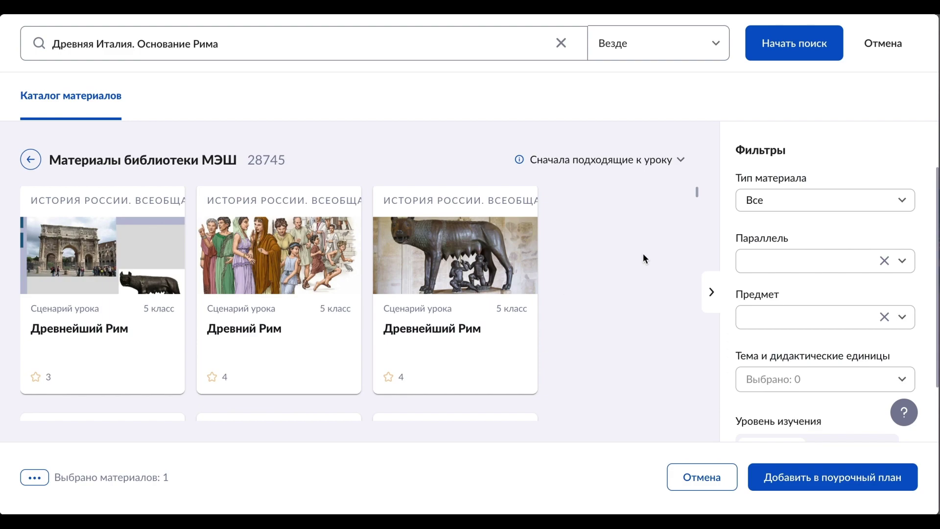
Step: Filter the materials to tests, assign the unrated test "Древнейший Рим" as homework, and add the selected materials to the lesson plan
click(842, 203)
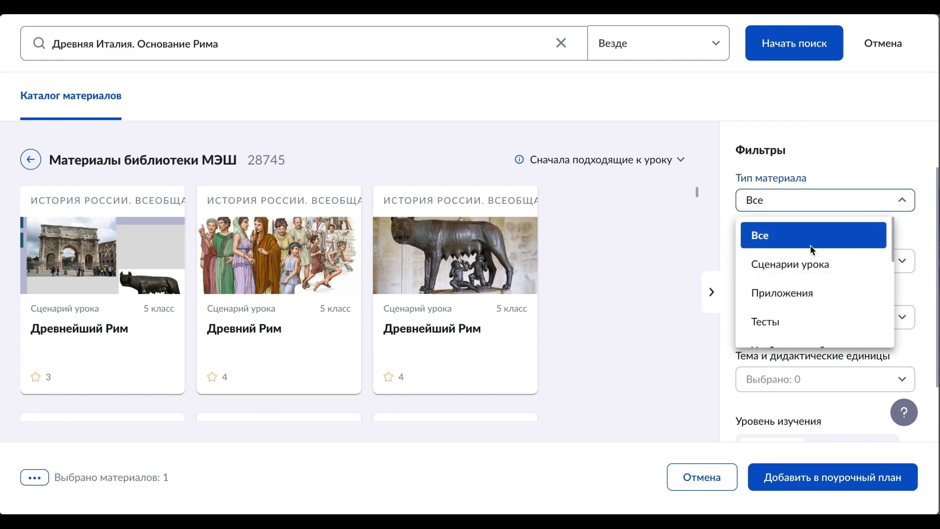
click(788, 317)
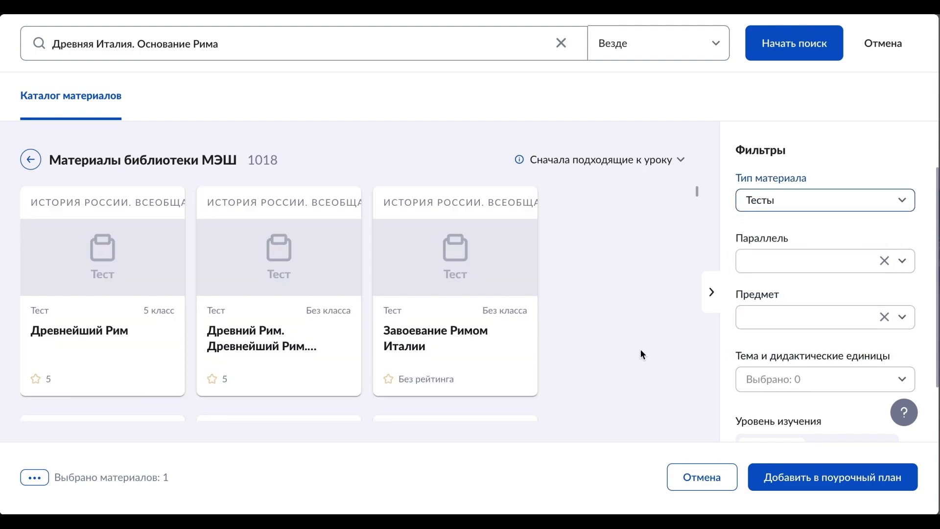
scroll(642, 355, down, 5)
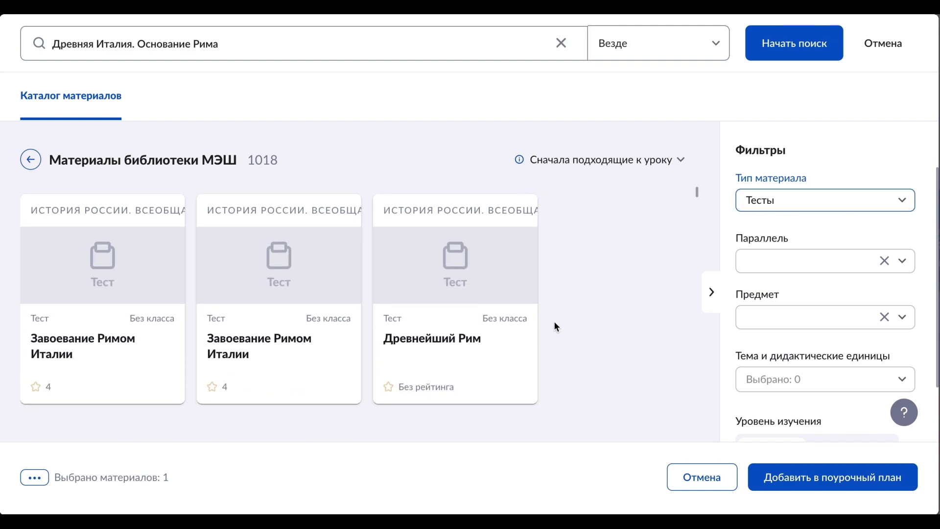
mouse_move(513, 288)
click(504, 283)
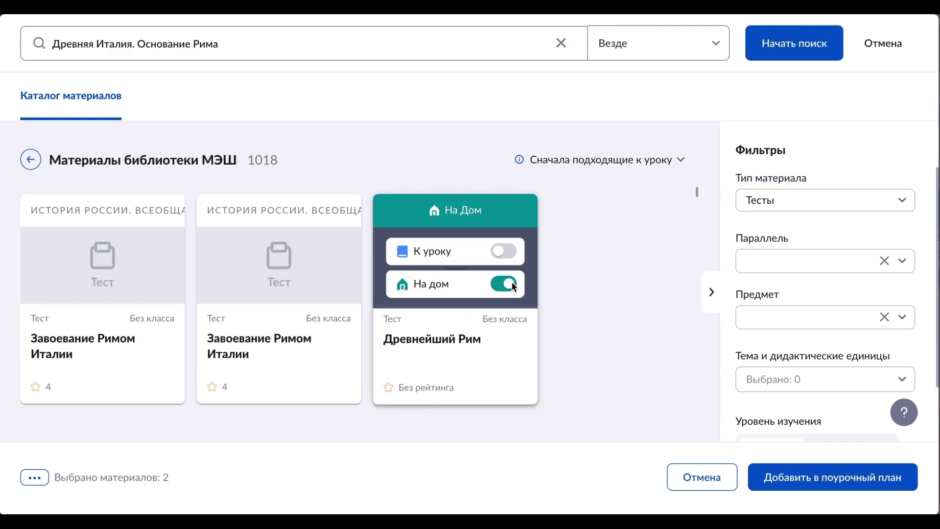
click(780, 473)
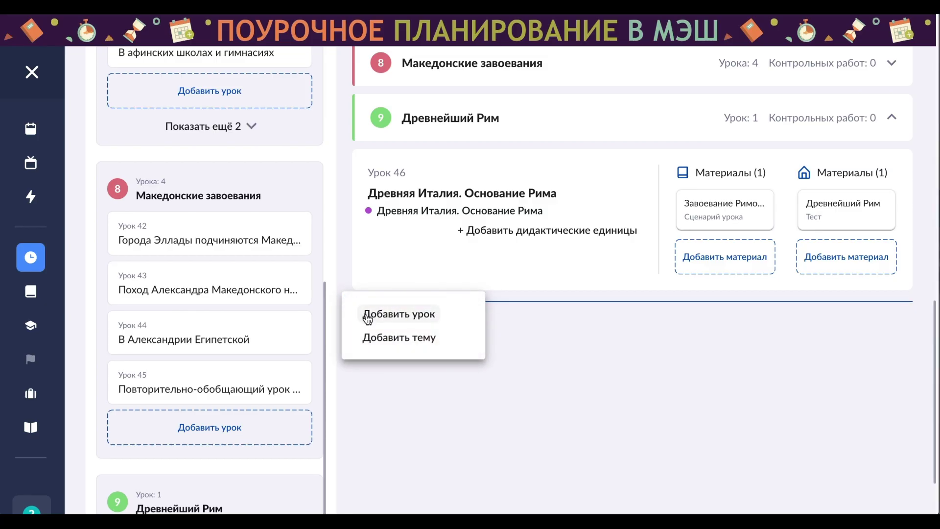
Step: Add a lesson after lesson 46, and save a new topic "Рим - сильнейшая держава Средиземноморья" after lesson 48
click(368, 316)
click(353, 392)
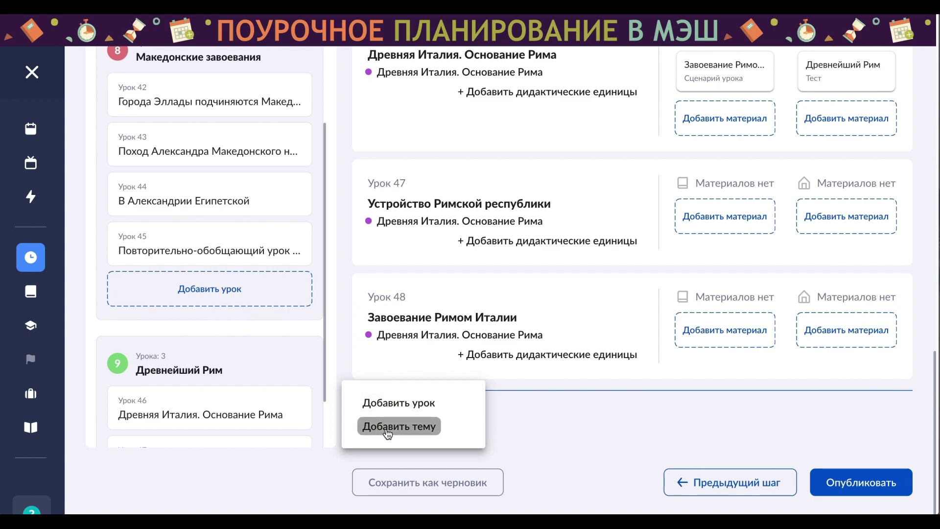
click(386, 433)
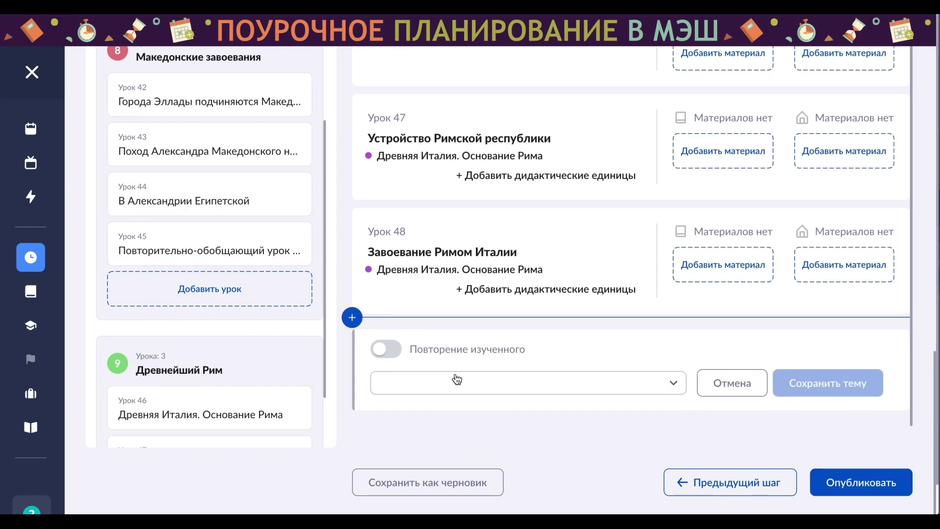
click(542, 385)
scroll(548, 440, down, 3)
scroll(552, 444, down, 5)
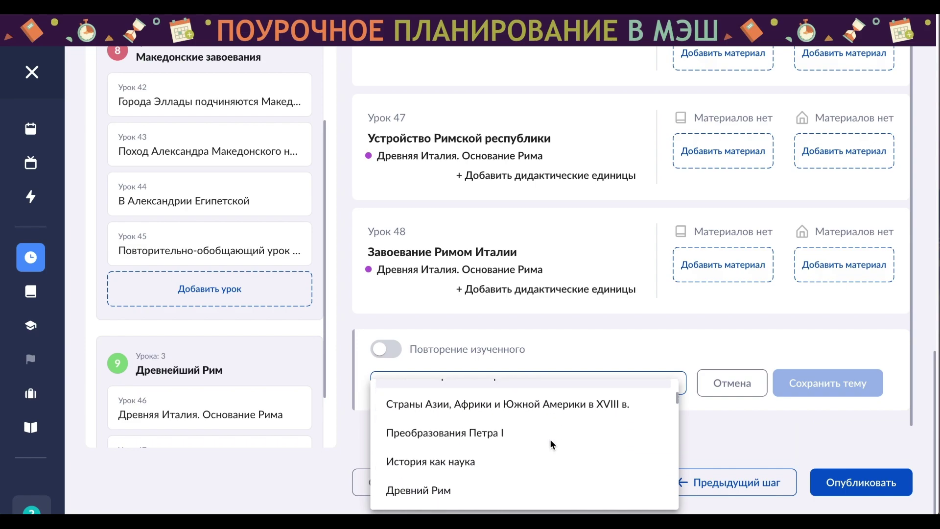
scroll(552, 444, down, 5)
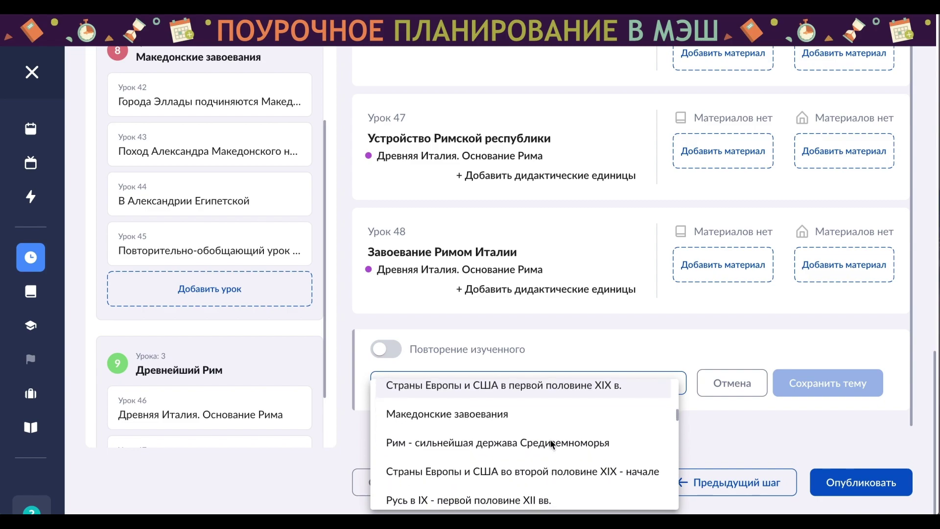
scroll(551, 444, down, 1)
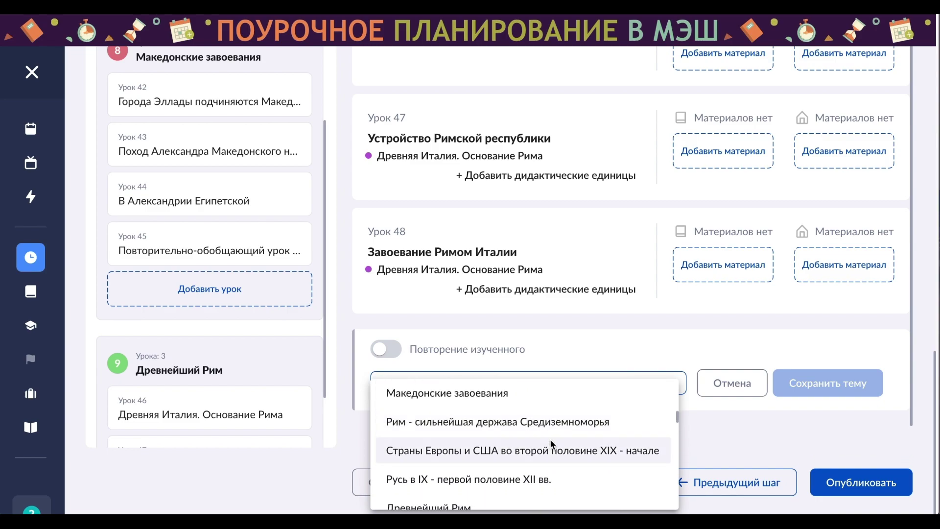
click(549, 433)
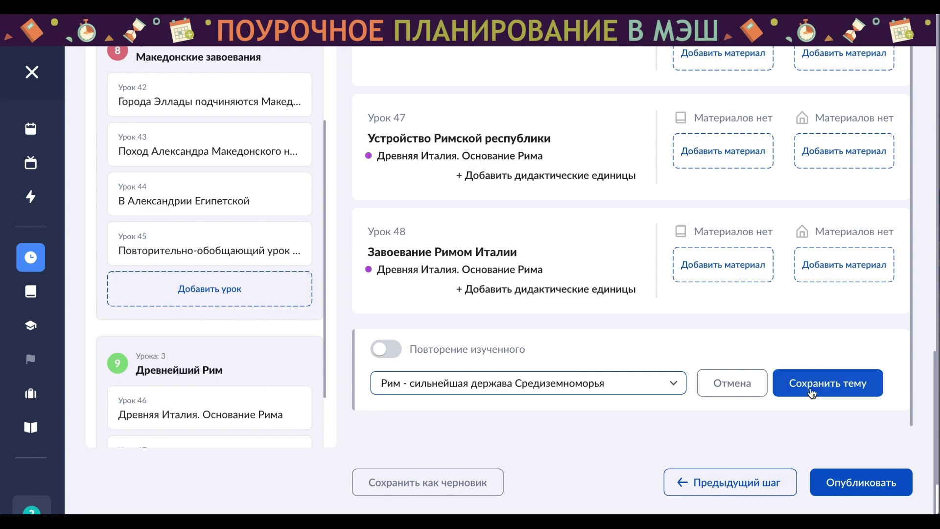
click(811, 390)
Step: Automatically distribute 1 control lesson in the topic "Римская империя"
scroll(641, 265, down, 7)
scroll(643, 266, up, 1)
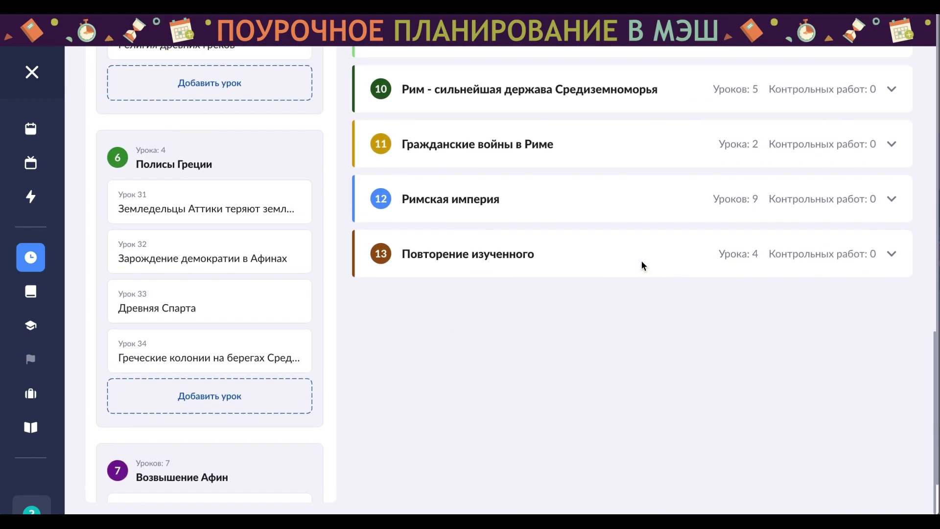
click(893, 201)
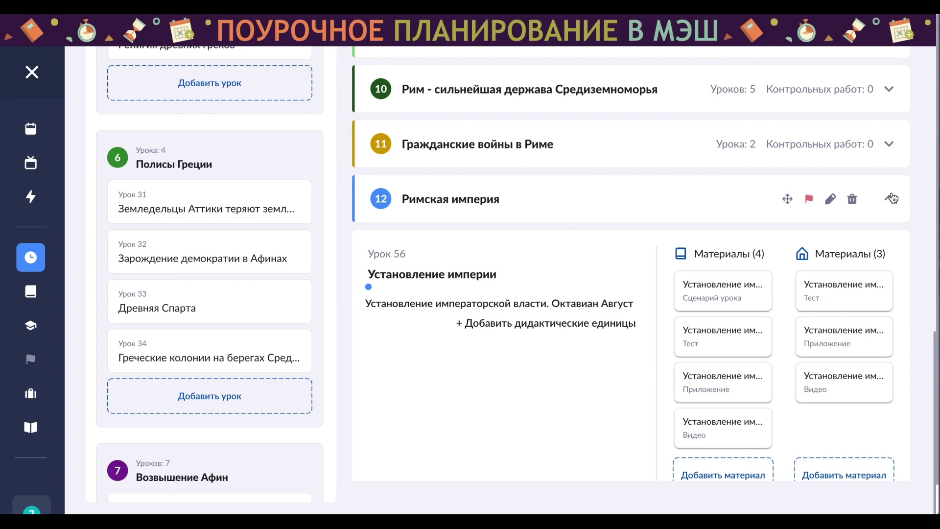
click(809, 199)
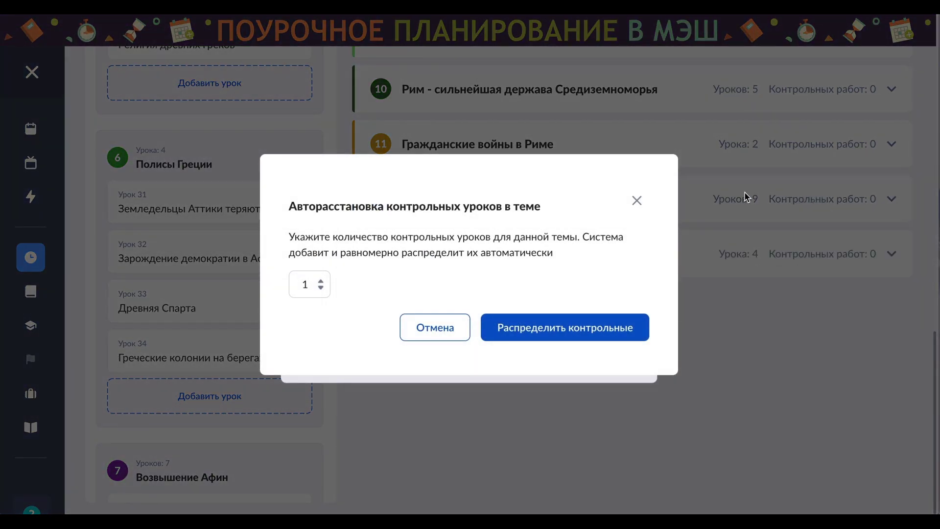
click(321, 282)
click(322, 288)
click(506, 329)
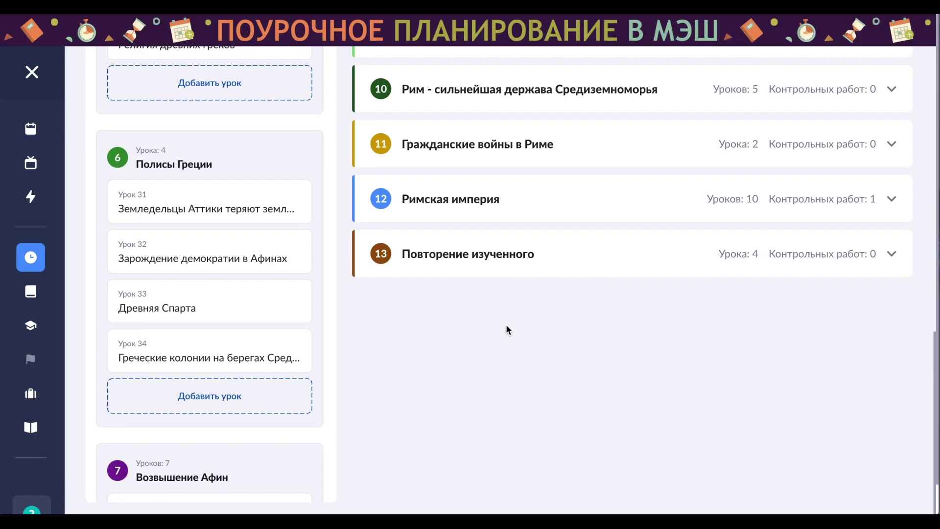
Step: Examine the lessons of the topic "Римская империя", down to its control lesson
click(892, 203)
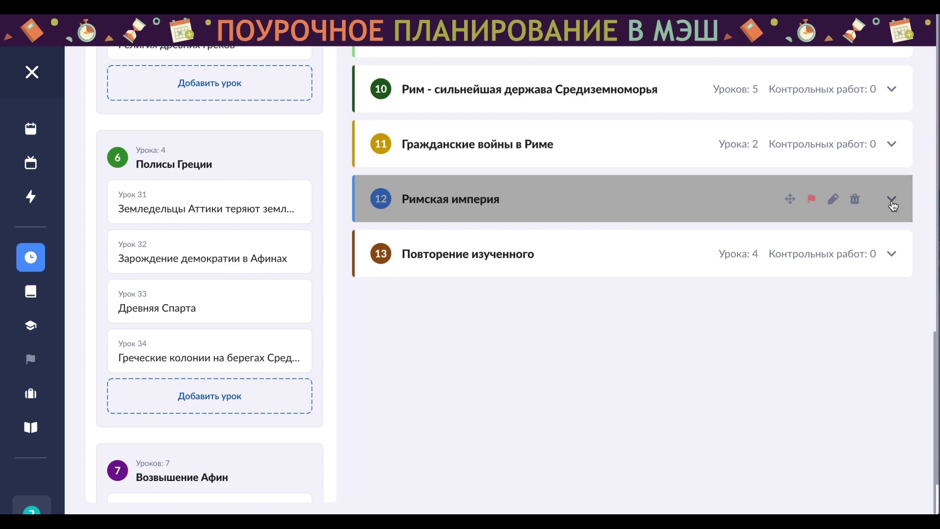
click(891, 197)
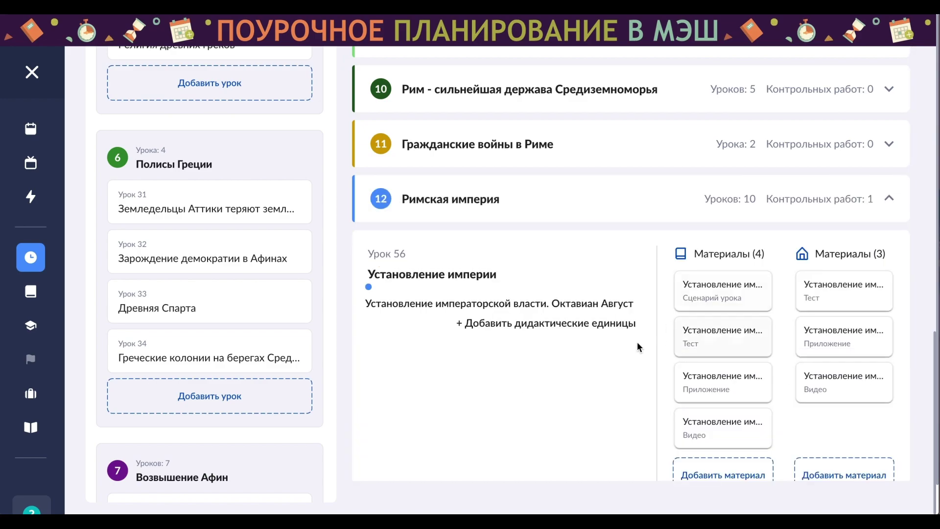
scroll(587, 409, down, 20)
scroll(587, 409, down, 20)
scroll(587, 409, down, 10)
scroll(587, 409, down, 4)
scroll(587, 409, down, 5)
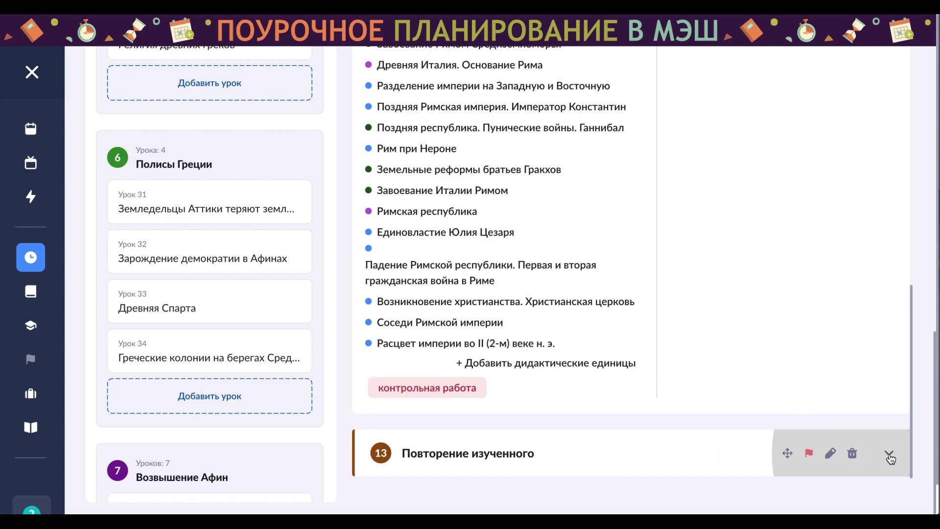
Step: Review the lessons of the topic "Повторение изученного" through the reserve lessons, and publish the lesson plan
scroll(662, 459, down, 1)
click(662, 459)
scroll(662, 459, down, 10)
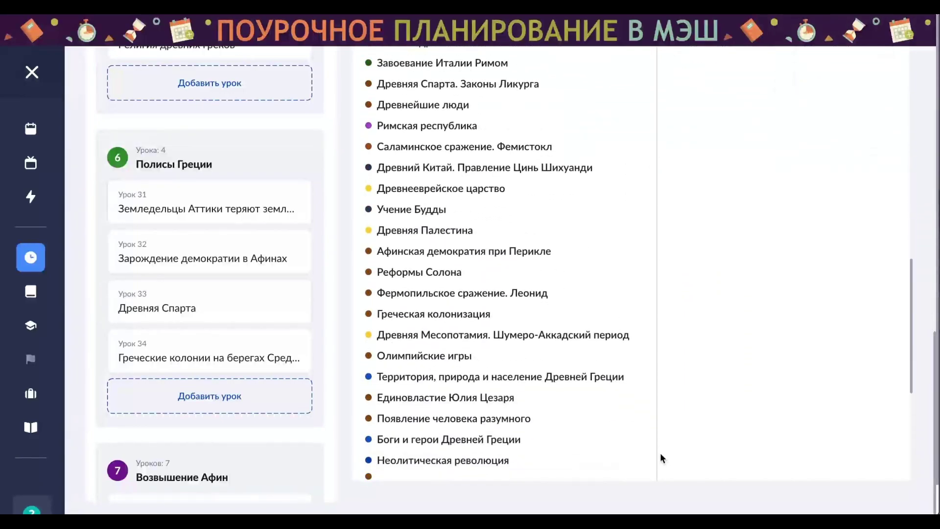
scroll(662, 459, down, 8)
scroll(662, 458, up, 1)
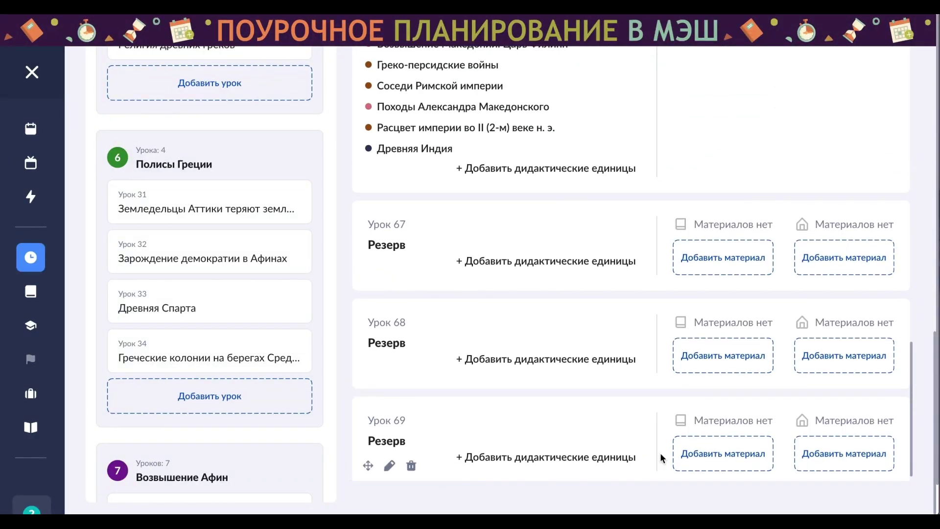
scroll(662, 459, down, 3)
click(856, 458)
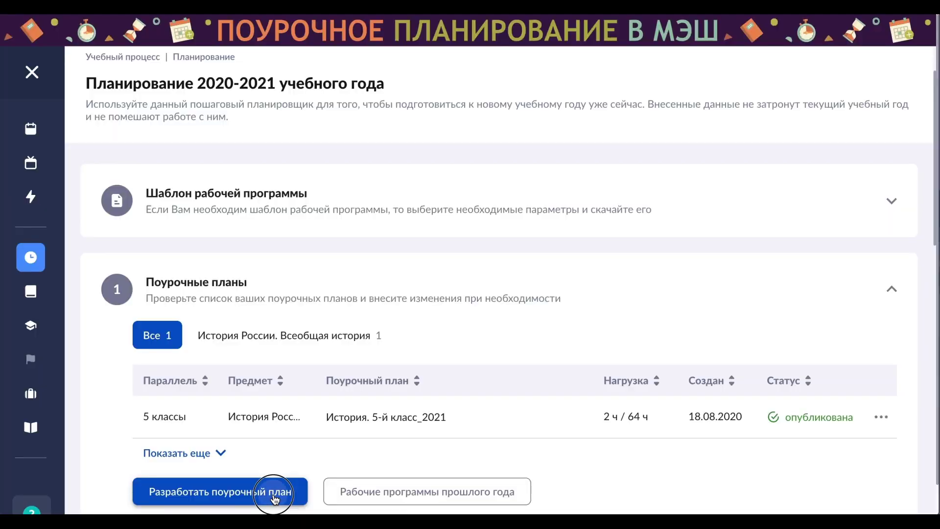
Step: Start a new lesson plan from scratch for grade 6 with the subject "Обществознание"
click(274, 496)
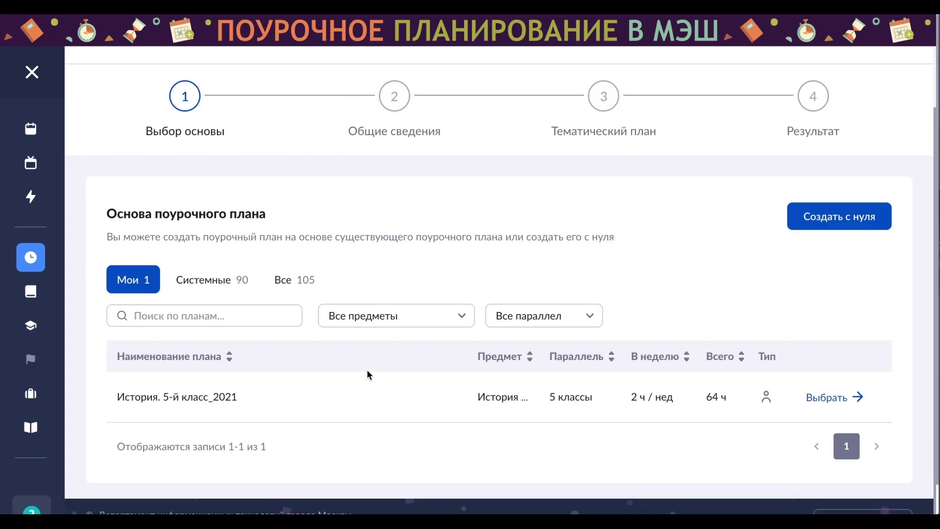
click(831, 214)
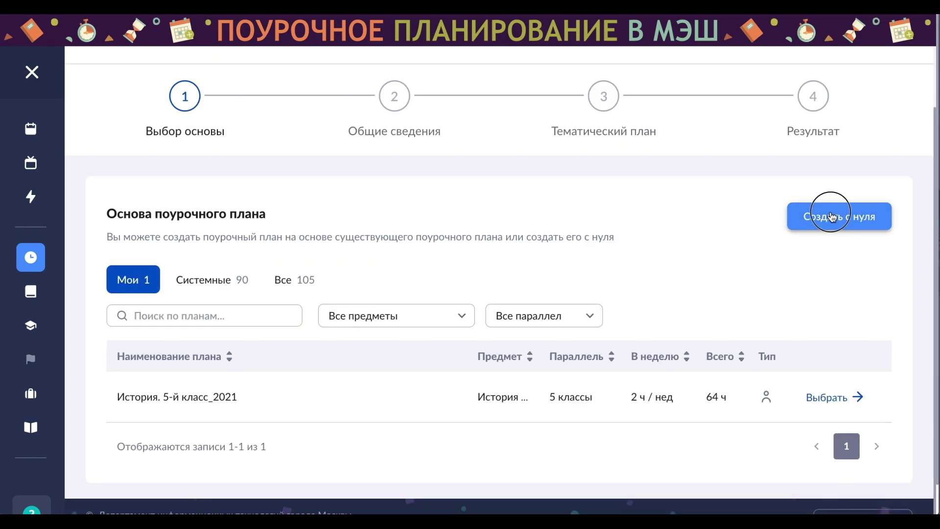
click(221, 317)
text(6)
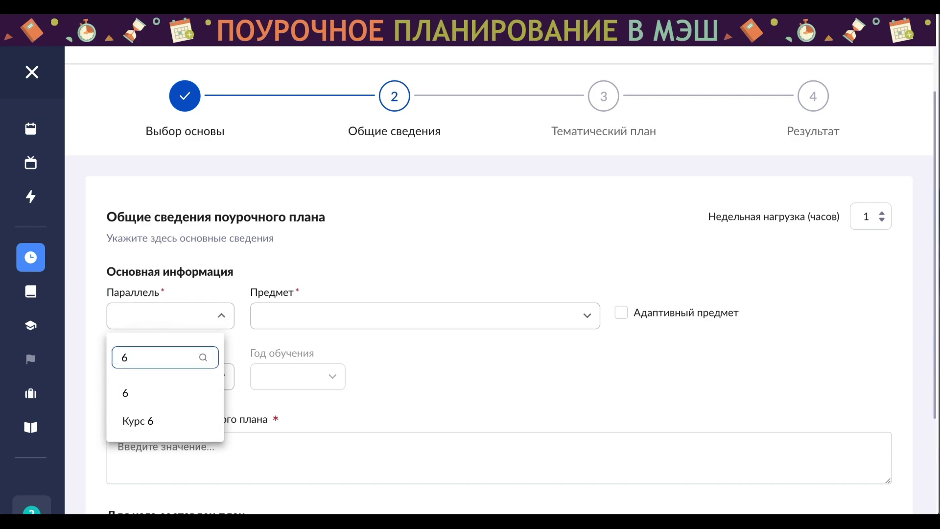
click(138, 392)
click(284, 327)
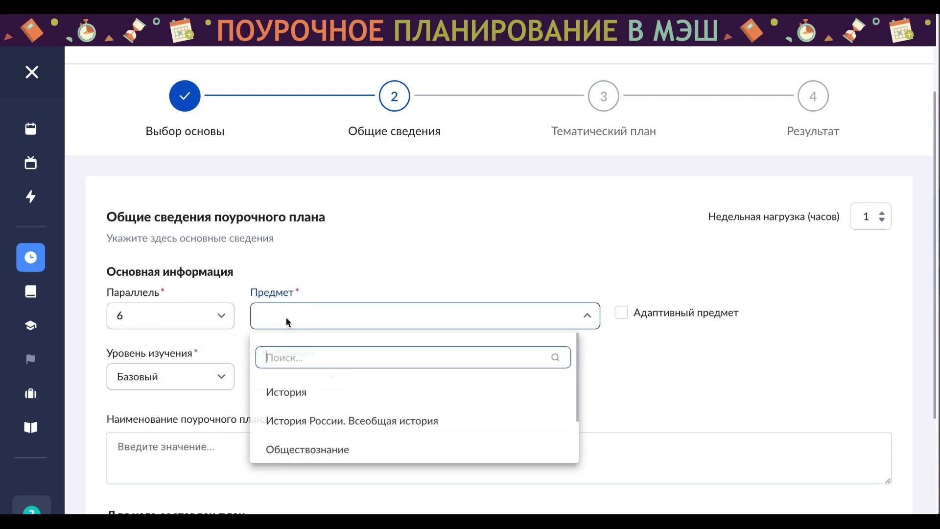
text(об)
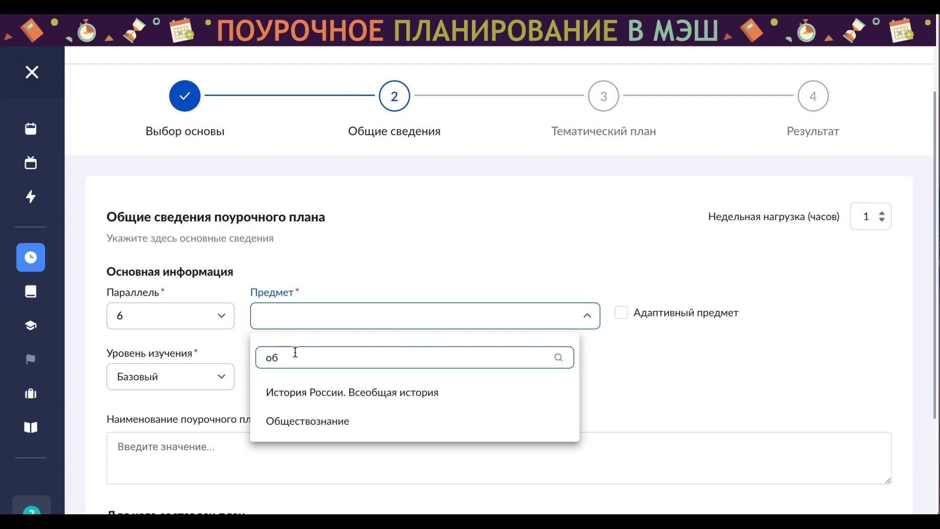
click(308, 421)
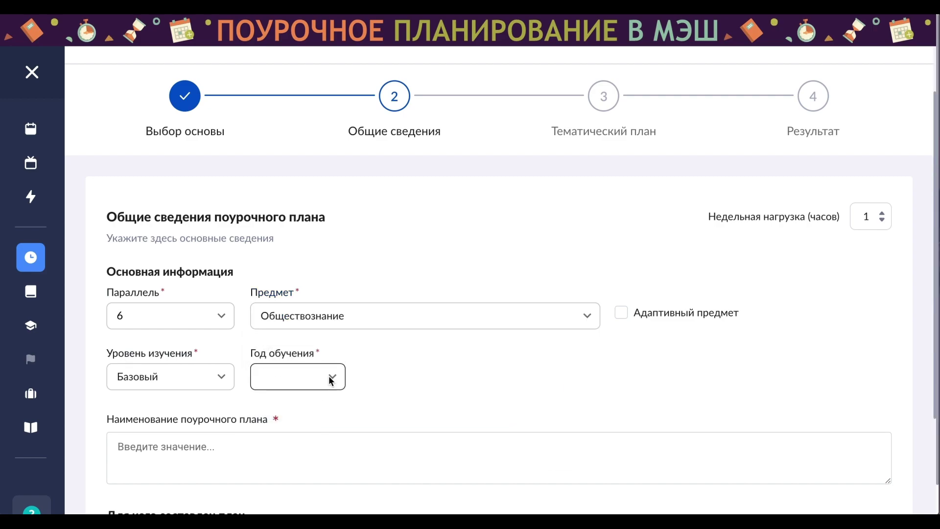
Step: Set the study year to 1, name the plan "Общество_6кл_2021" for own use, and proceed to the thematic plan
click(331, 381)
click(283, 439)
click(280, 442)
text(Обще)
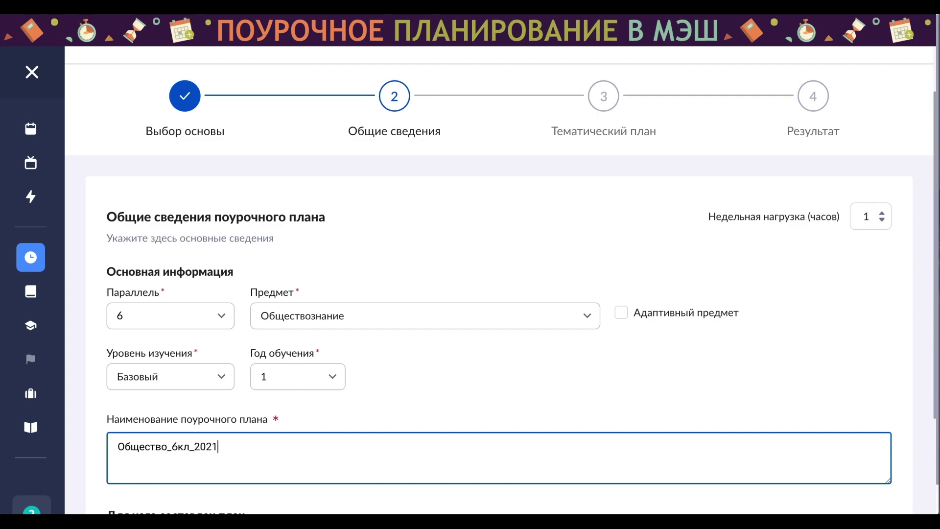
text(ство_6кл_2021)
scroll(332, 462, down, 3)
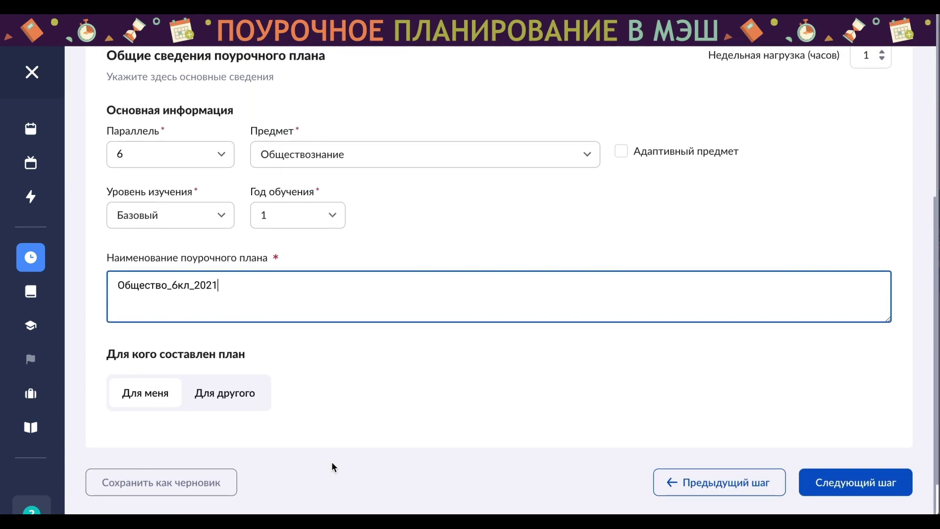
click(230, 400)
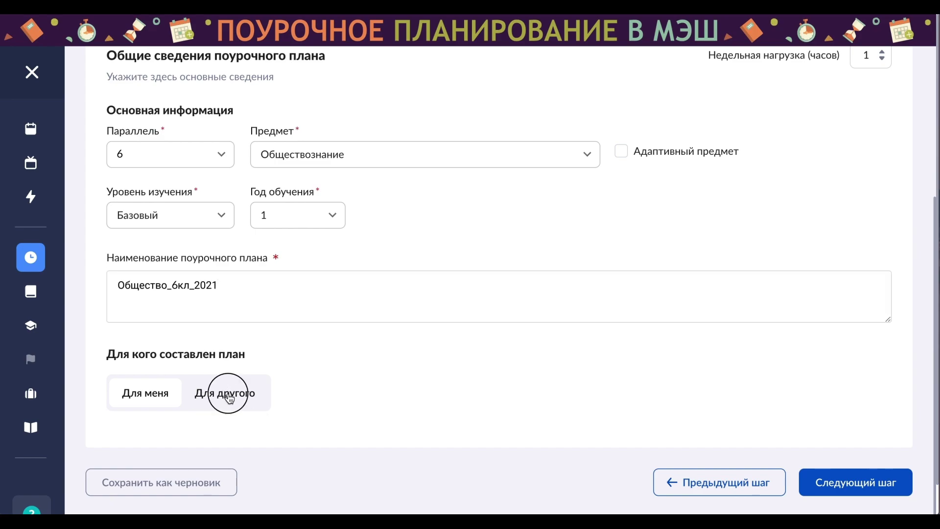
click(157, 396)
click(833, 489)
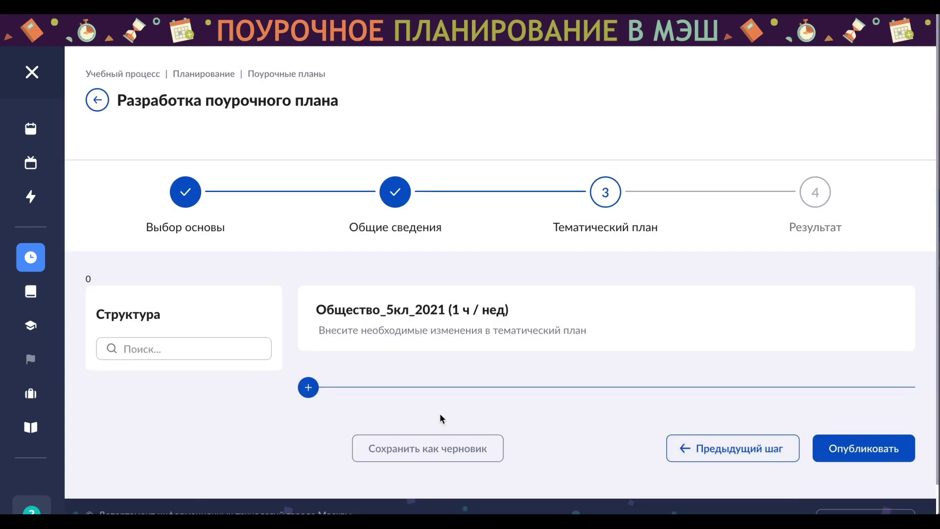
Step: Add the first topic "Социальная сфера жизни общества" to the thematic plan and save it
click(308, 387)
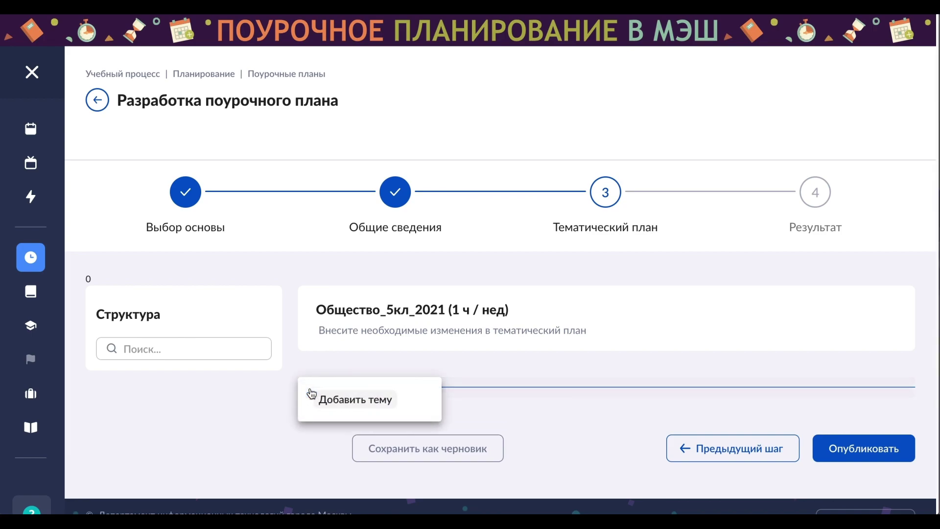
click(343, 405)
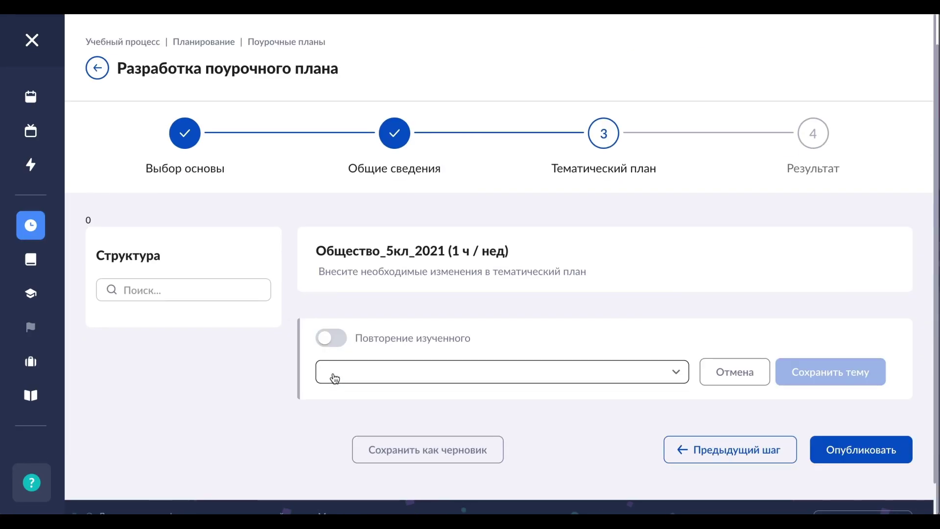
click(676, 373)
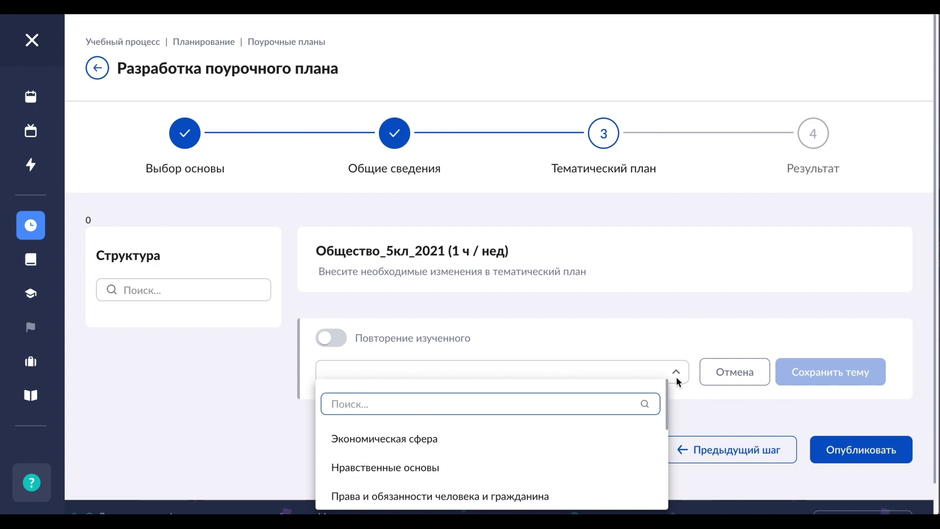
text(со)
scroll(512, 479, down, 2)
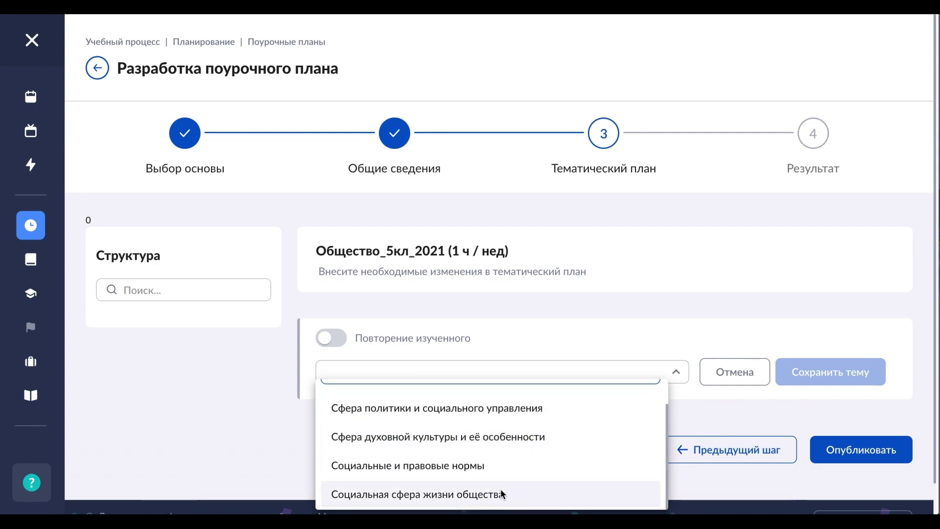
click(505, 493)
click(814, 374)
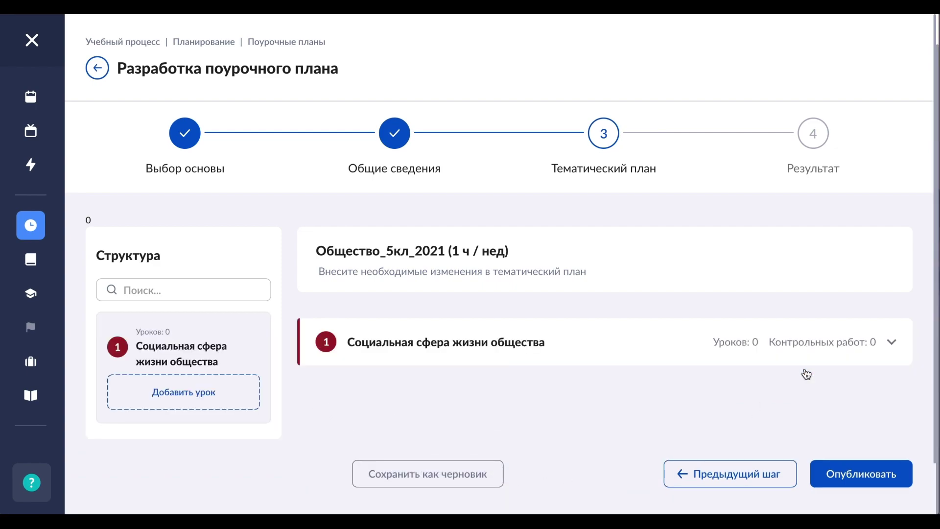
Step: Add a second topic, "Сфера духовной культуры и её особенности", after the first one and save it
click(297, 371)
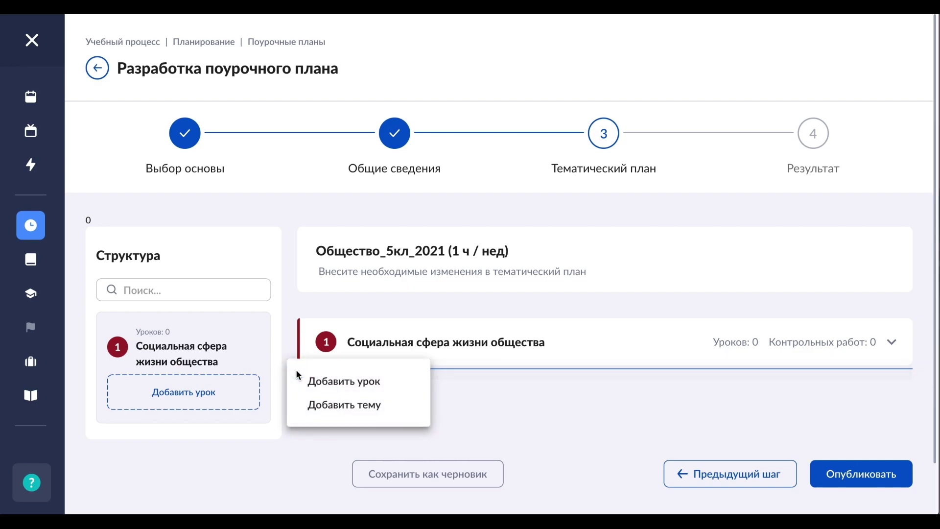
click(311, 405)
click(681, 428)
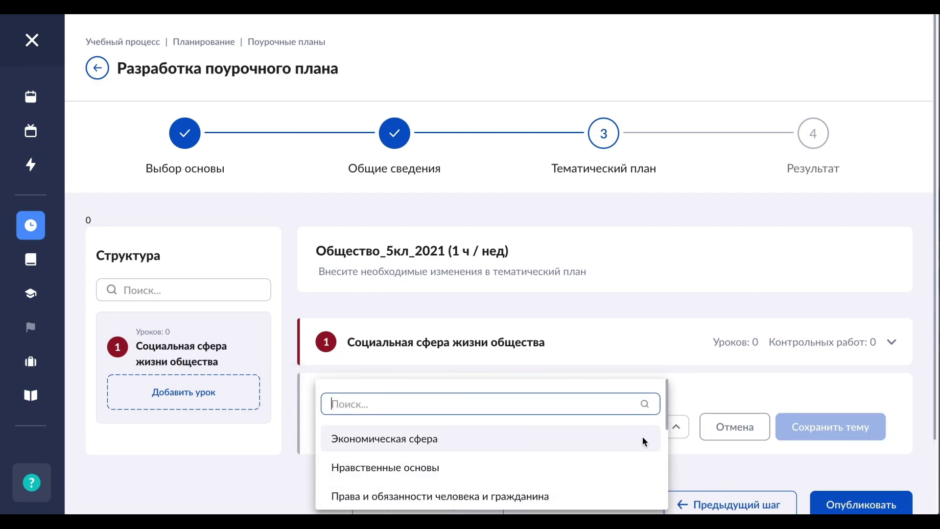
scroll(644, 441, down, 5)
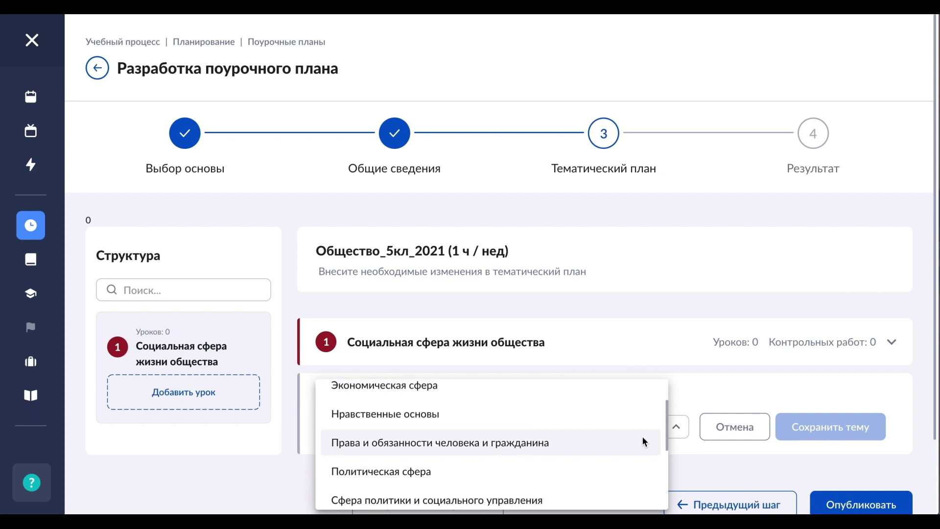
scroll(644, 441, down, 1)
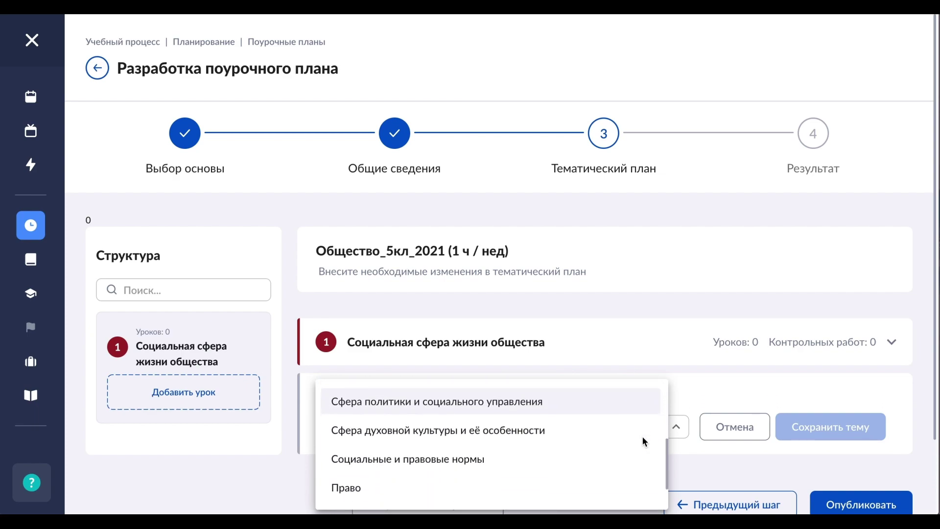
click(584, 434)
click(804, 434)
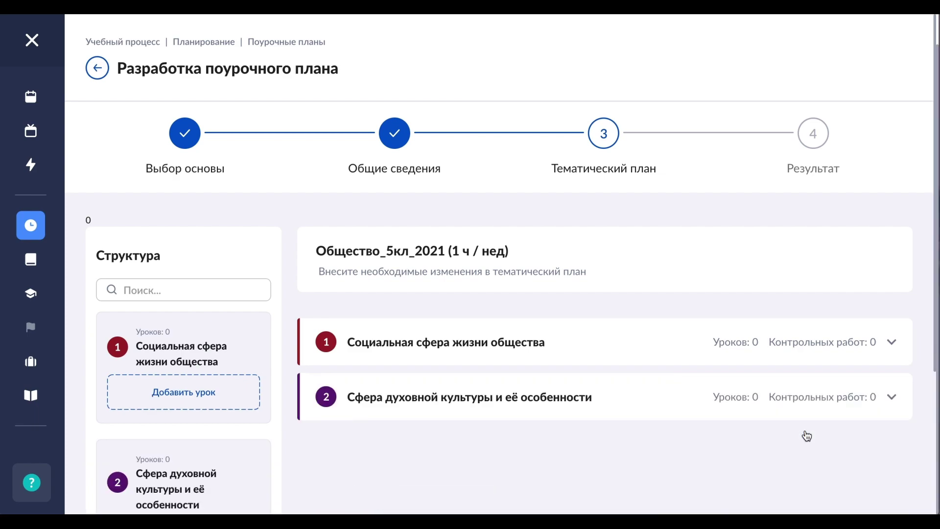
Step: Add a review topic "Повторение изученного" after the second topic and save it
scroll(559, 462, down, 2)
scroll(557, 461, down, 1)
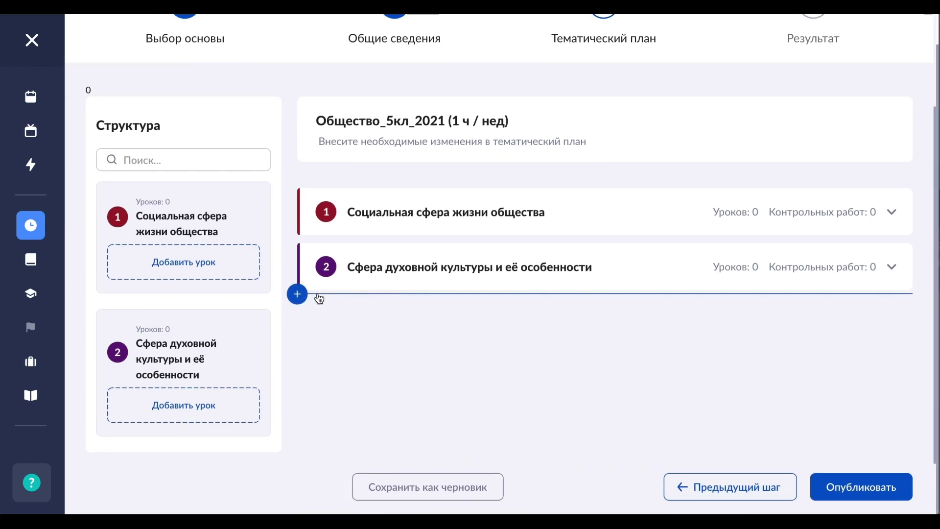
click(297, 292)
click(328, 332)
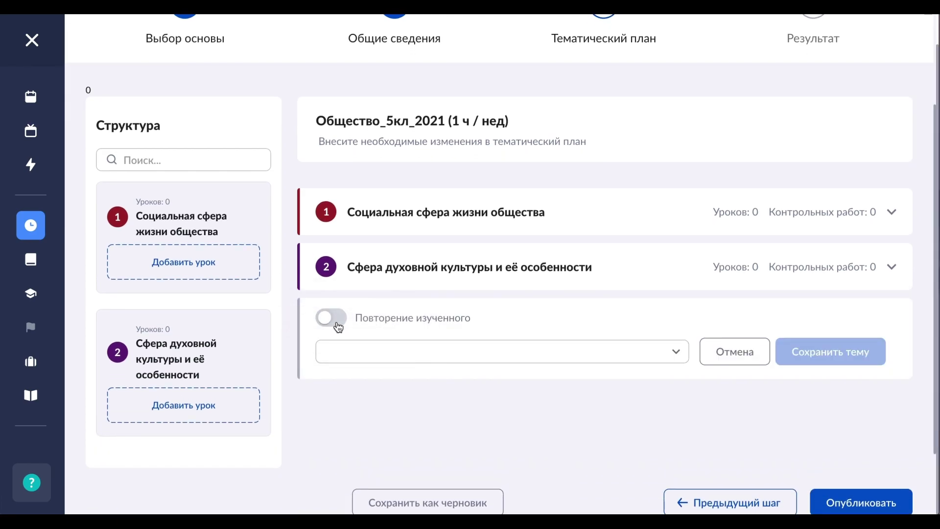
click(339, 324)
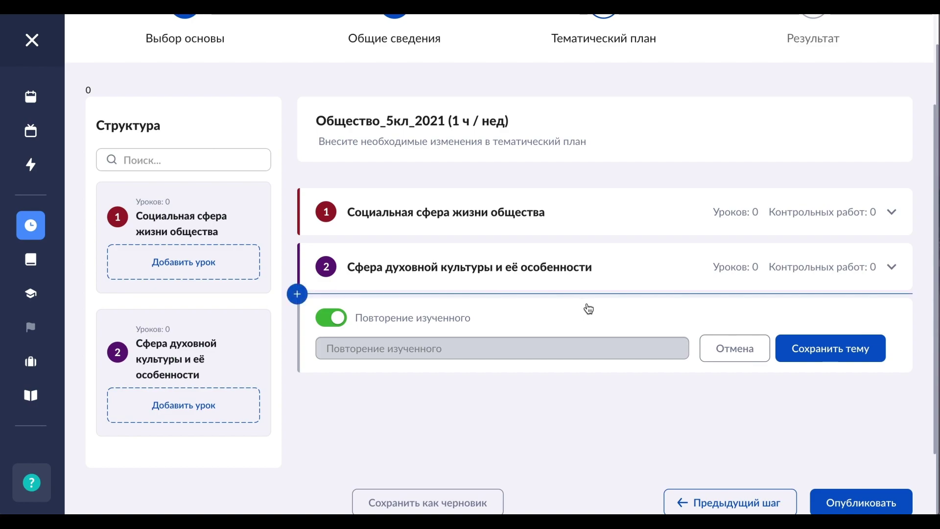
click(799, 356)
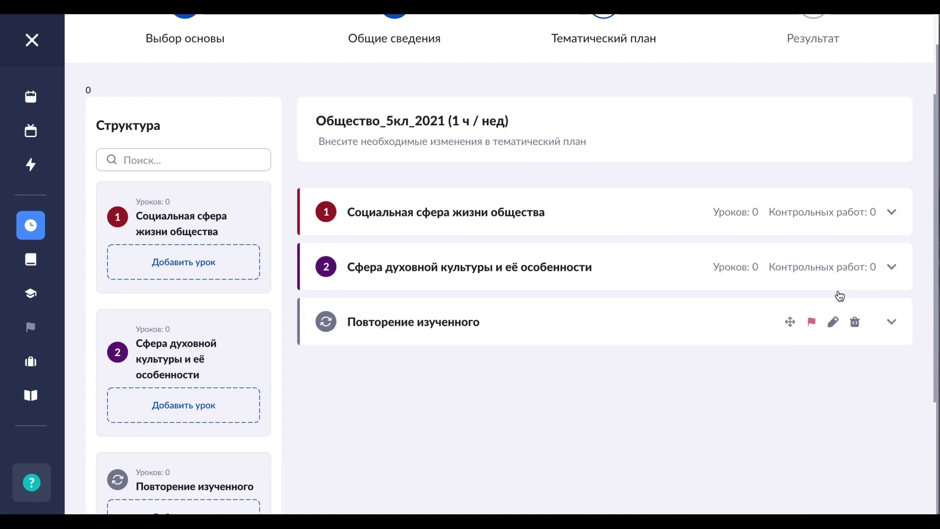
Step: Expand the topic "Социальная сфера жизни общества" and add its first lesson, "Вводный урок"
click(893, 213)
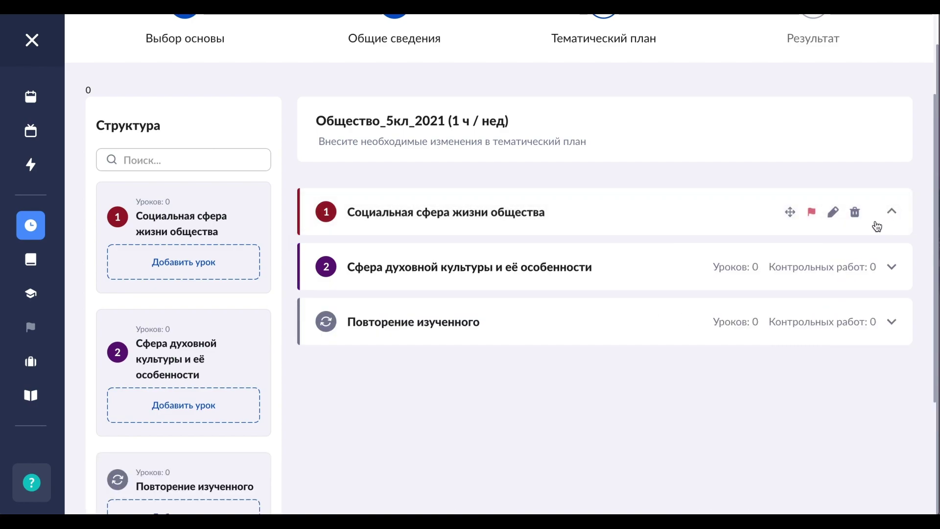
click(218, 273)
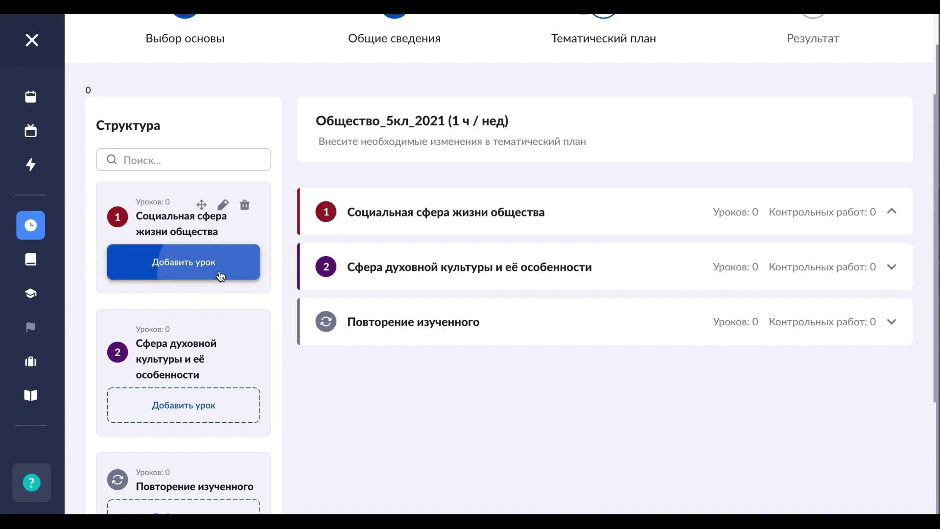
click(337, 306)
text(Вводный урок)
click(548, 439)
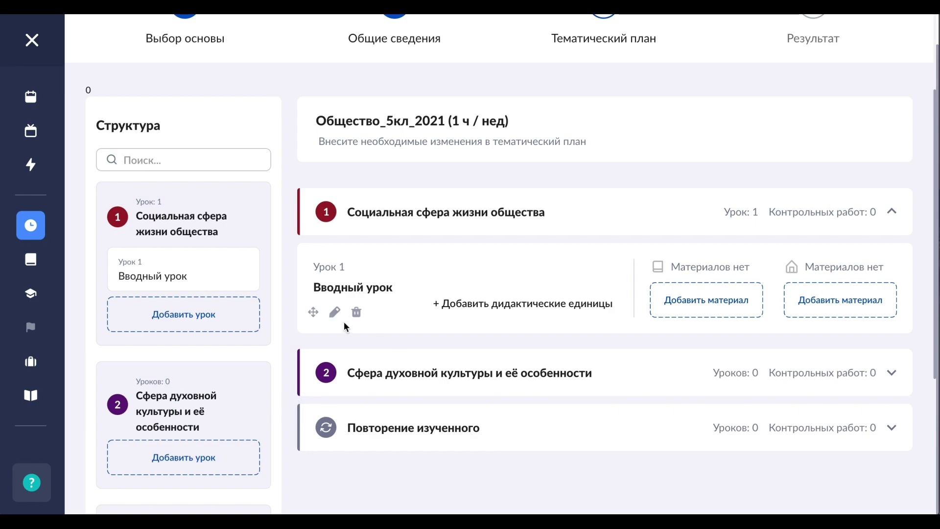
Step: Add a second lesson named "Загадка человека" after "Вводный урок" and save it
click(296, 338)
click(322, 362)
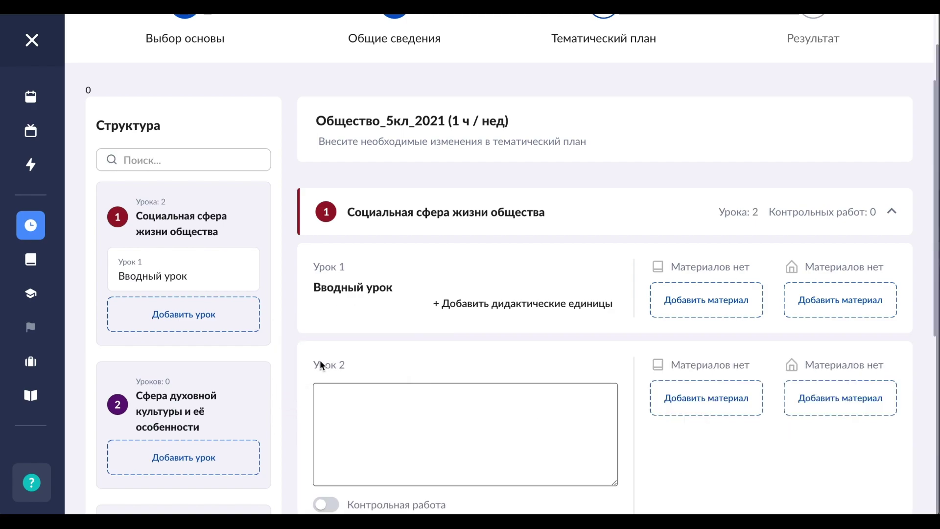
scroll(322, 365, down, 2)
click(363, 325)
text(Загадка человека)
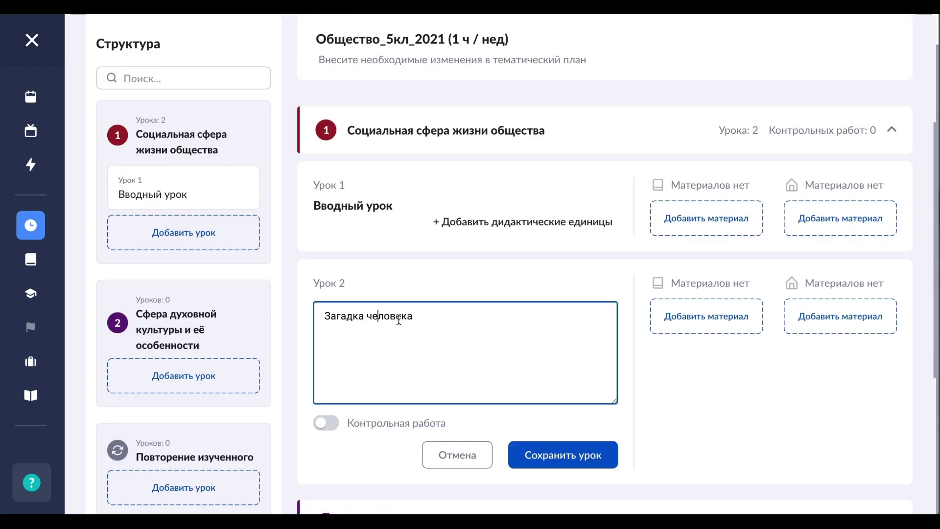
click(544, 454)
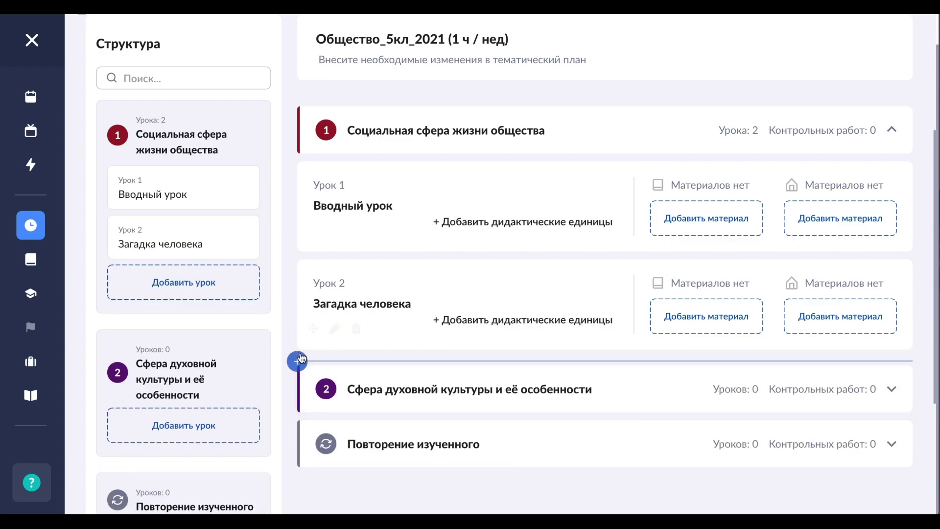
Step: Add a third lesson to the first topic, also named "Загадка человека", removing the stray hyphenation character, and save it
click(298, 358)
click(316, 373)
click(350, 413)
text(Загадка че¬ловека)
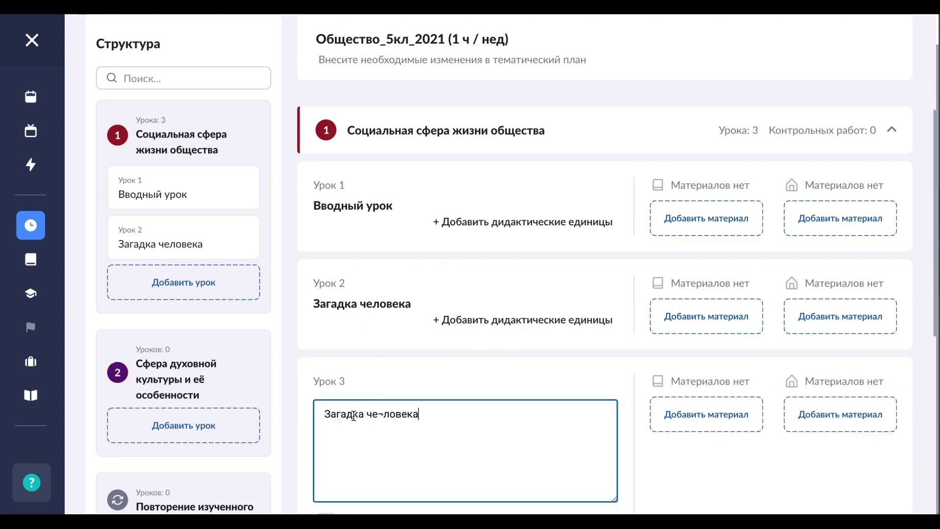
scroll(363, 407, down, 1)
scroll(439, 405, down, 2)
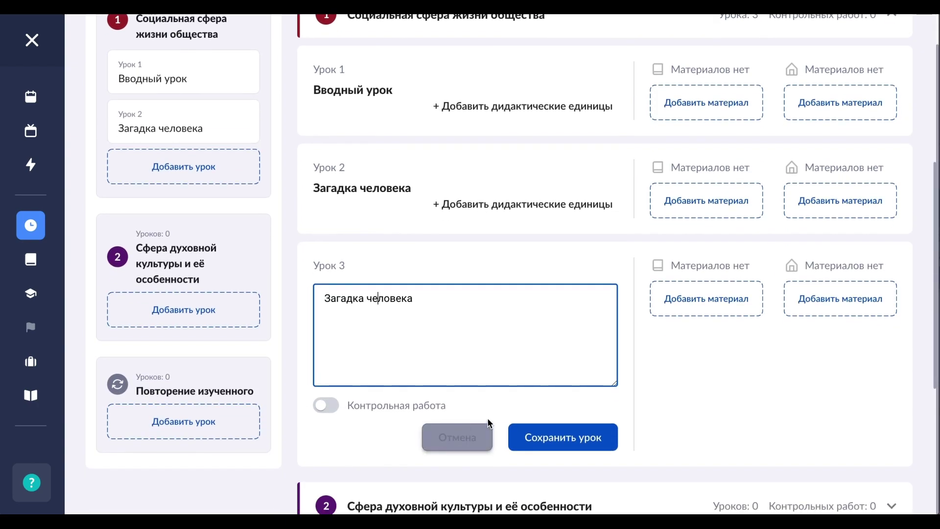
click(549, 437)
Step: Attach the first-year didactic unit "Потребности человека. Виды потребностей" from "Социальная сфера жизни общества" to lesson 2
scroll(510, 247, up, 2)
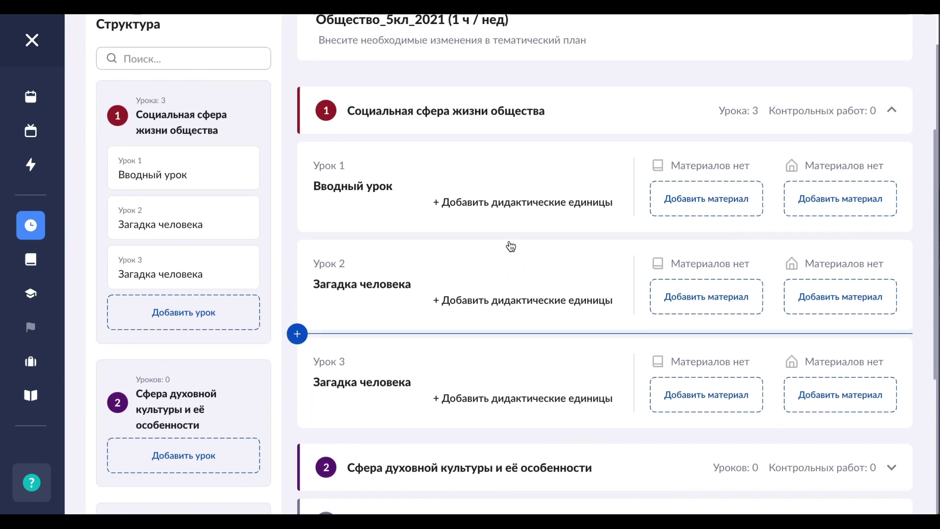
click(524, 311)
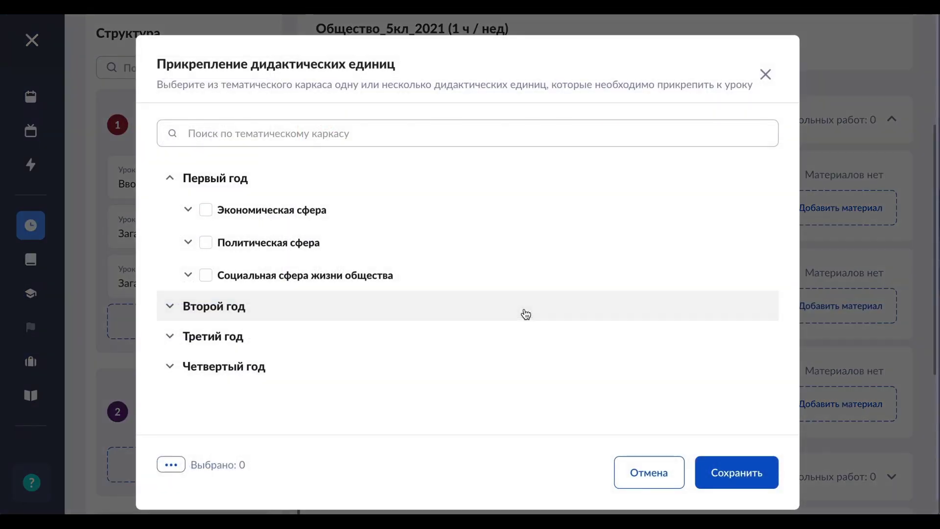
click(189, 276)
scroll(193, 319, down, 2)
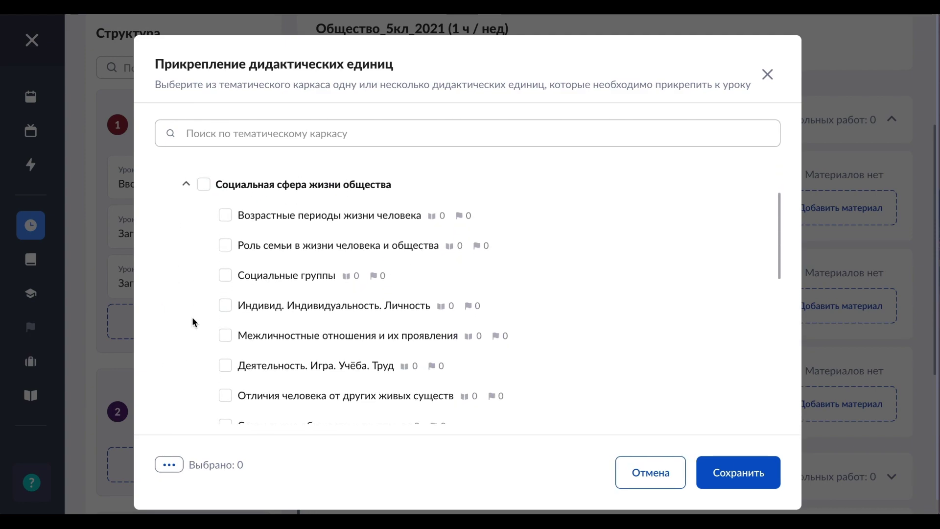
scroll(193, 318, down, 3)
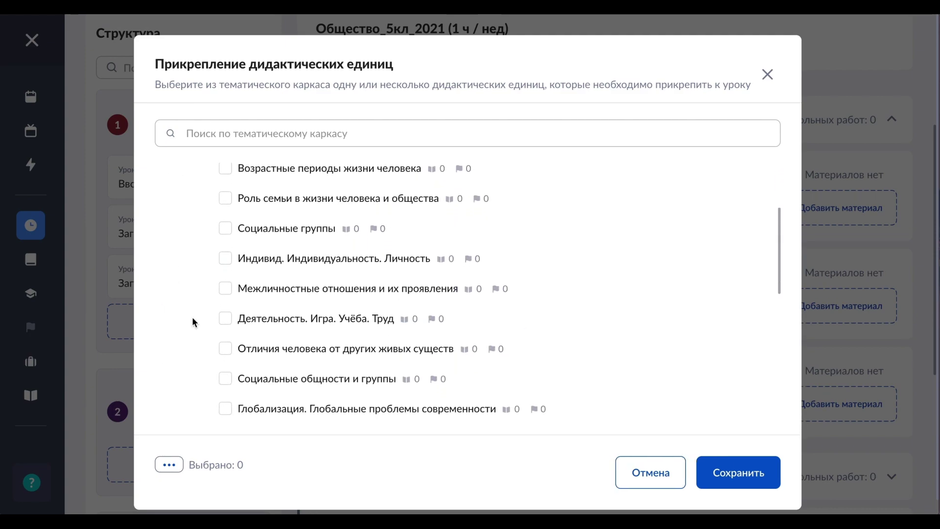
scroll(193, 319, down, 5)
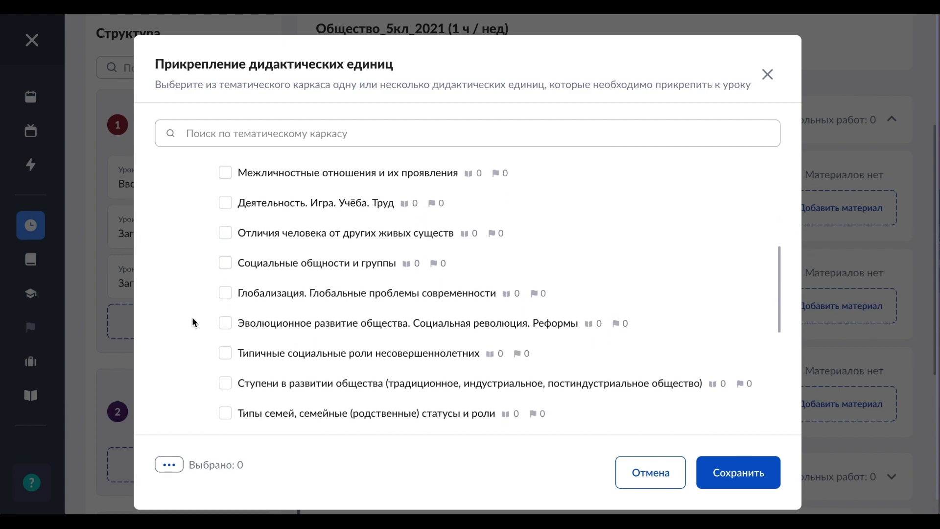
scroll(193, 318, down, 3)
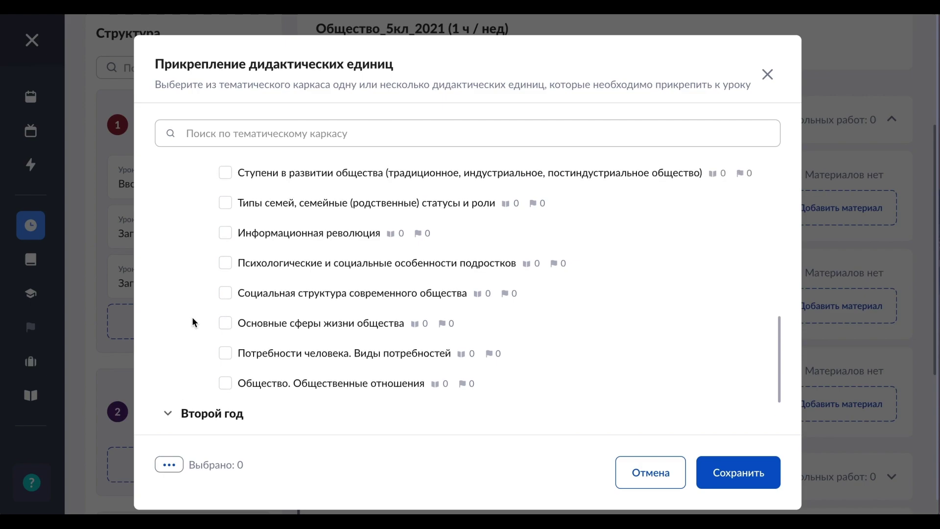
scroll(193, 319, up, 1)
click(225, 368)
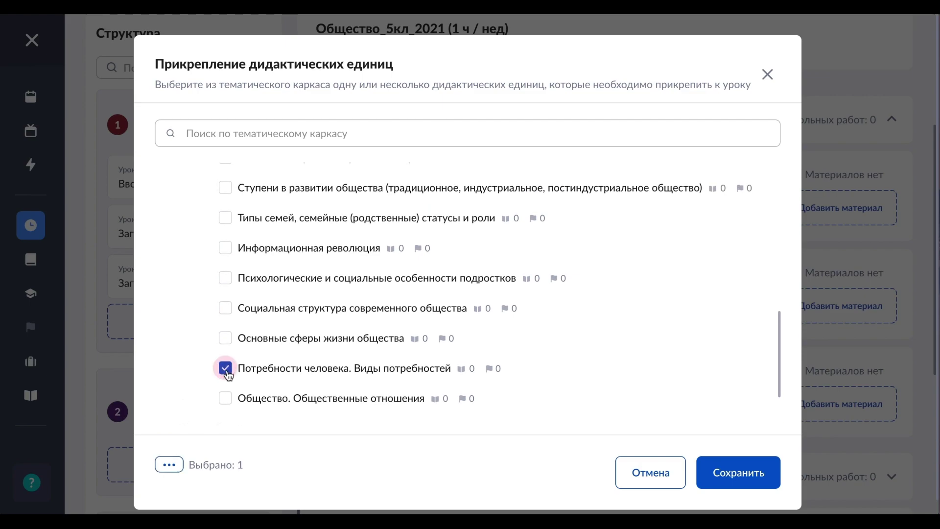
click(737, 472)
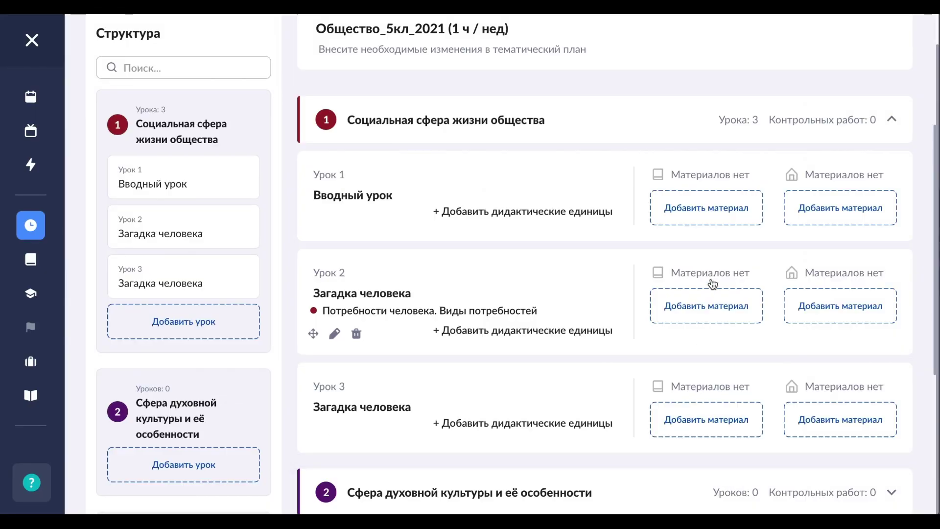
Step: Start adding class material to lesson 2 and search the МЭШ library for "Загадка человека"
click(689, 307)
click(749, 33)
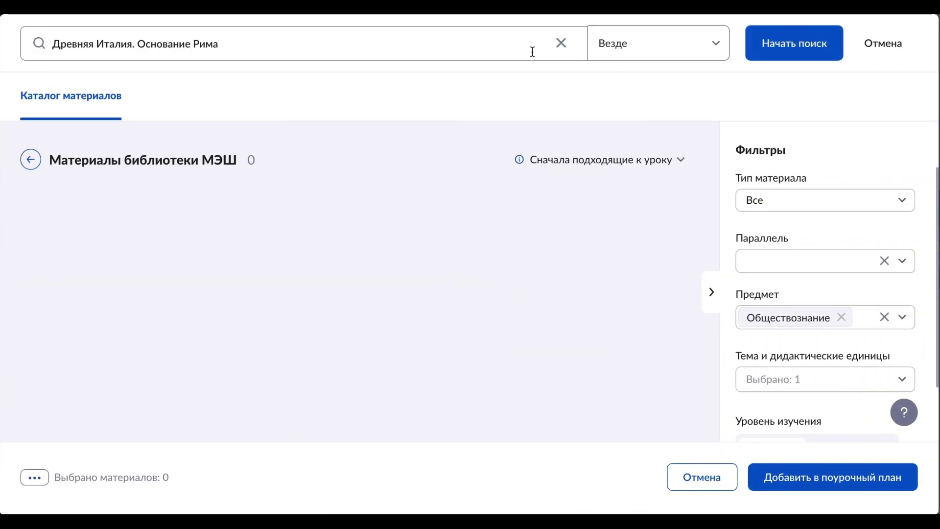
click(561, 45)
text(Загадка че¬ловека)
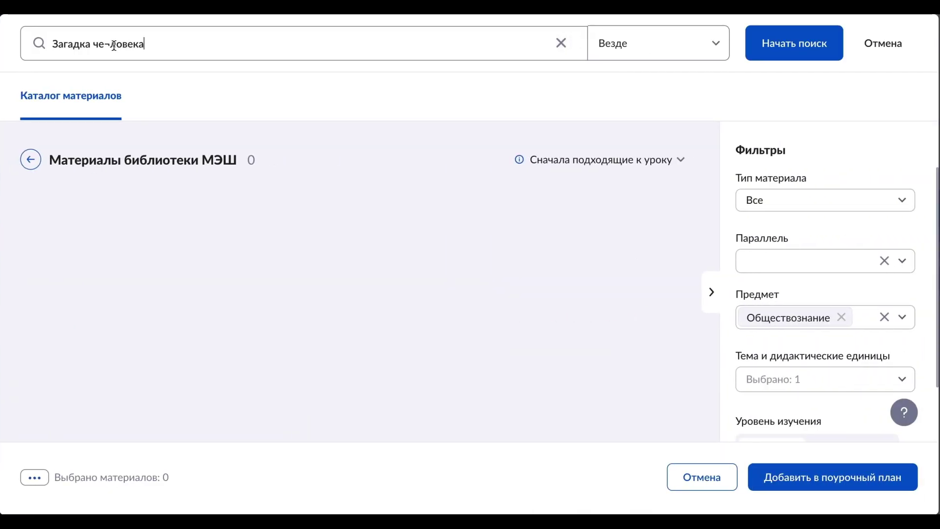
key(BackSpace)
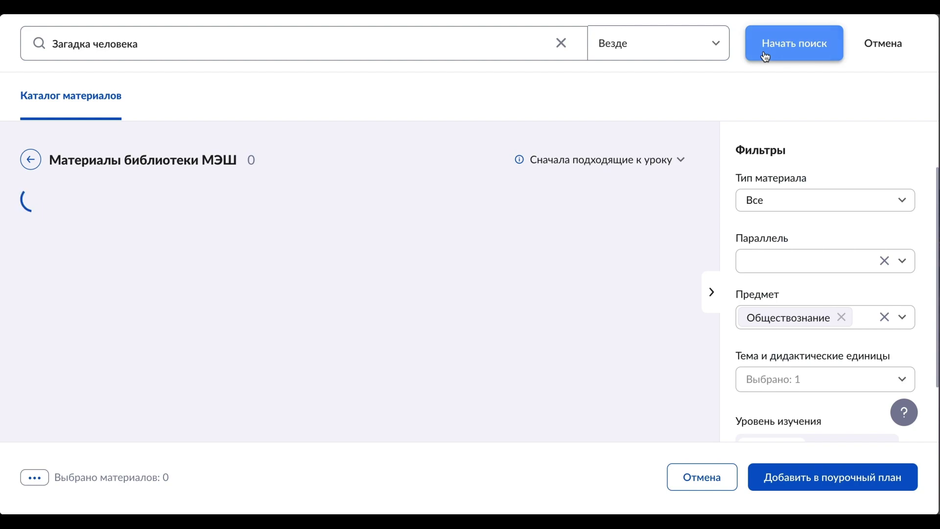
Step: Clear the topic and didactic unit filter so the library search is not limited to the lesson's unit
click(897, 378)
scroll(360, 338, down, 3)
click(78, 380)
click(846, 446)
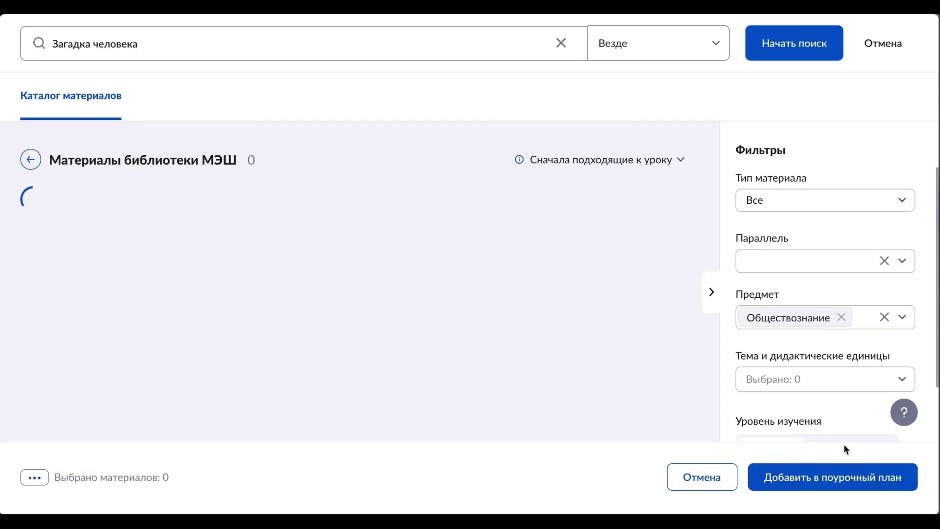
Step: Add the scenario "Загадка человека." as class material and "Что делает человека человеком?" and "Психологические задачи" as homework to lesson 2
scroll(651, 288, down, 1)
mouse_move(494, 252)
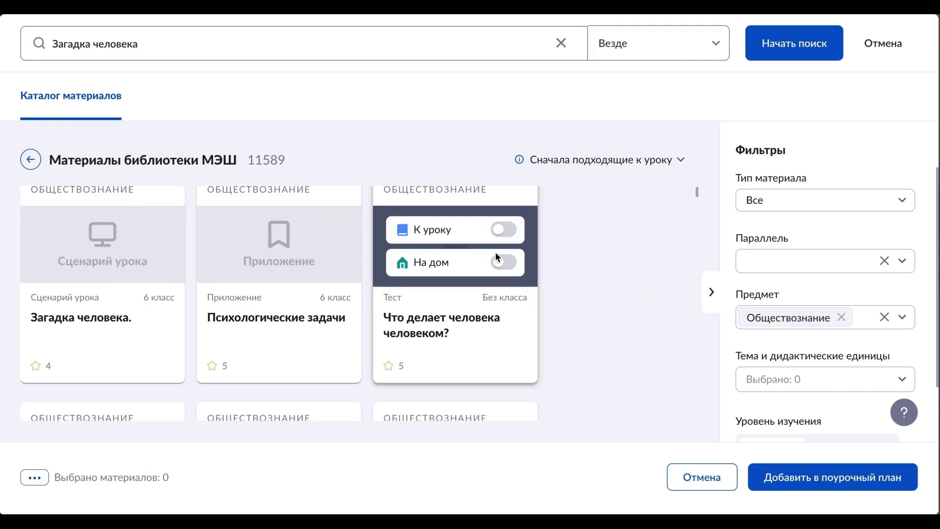
click(470, 263)
click(151, 230)
mouse_move(308, 251)
click(328, 264)
scroll(571, 355, down, 5)
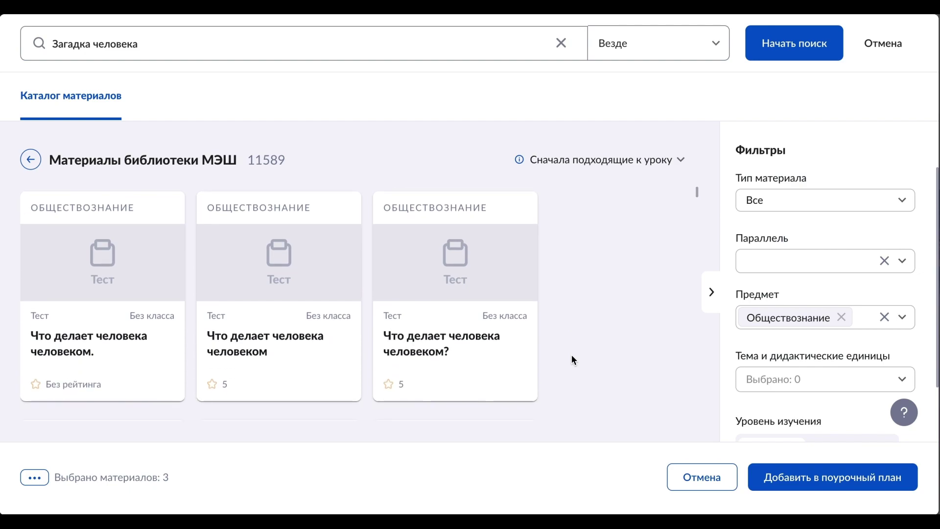
click(808, 478)
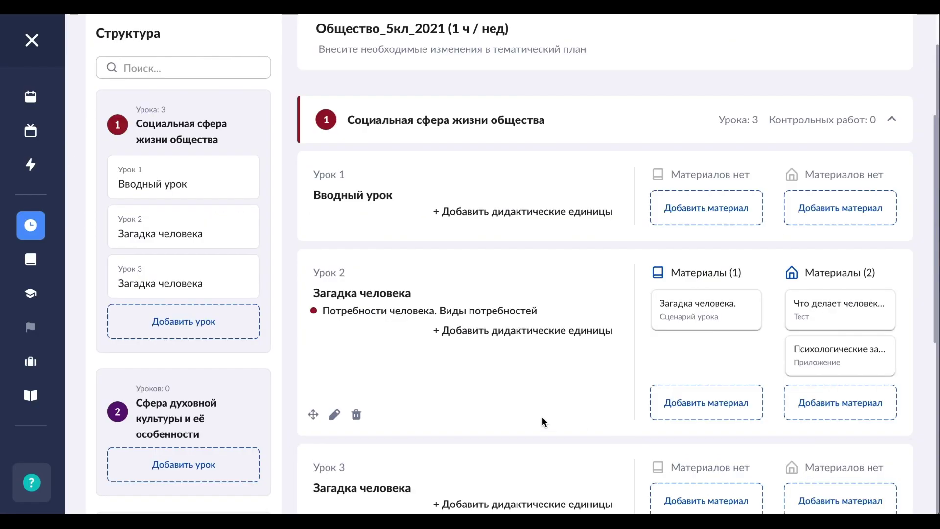
Step: Review the lessons of the social studies plan and save the plan as a draft
scroll(542, 416, down, 1)
scroll(542, 418, down, 3)
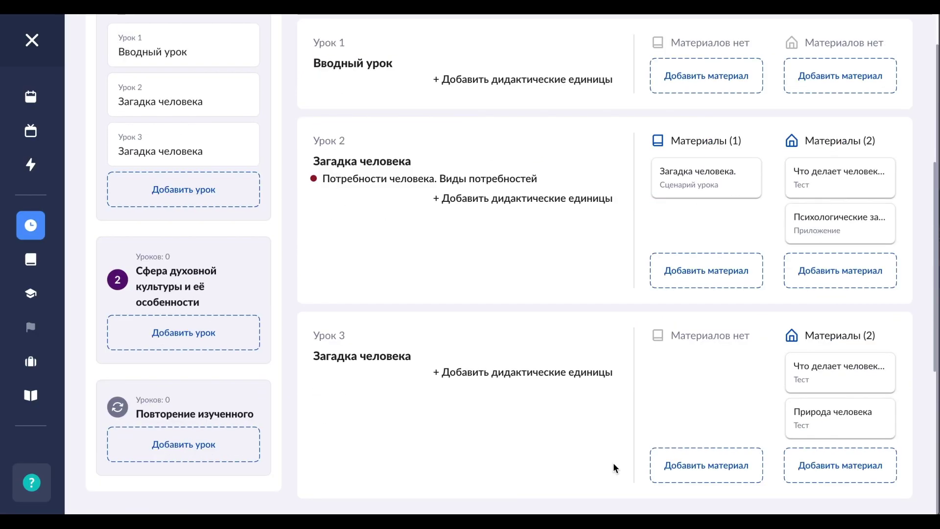
scroll(614, 467, down, 5)
scroll(614, 463, down, 1)
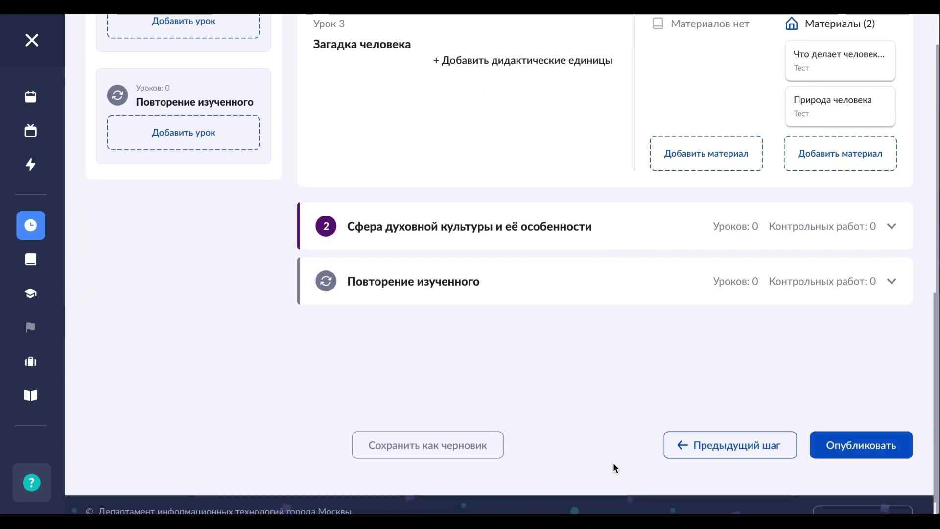
click(730, 448)
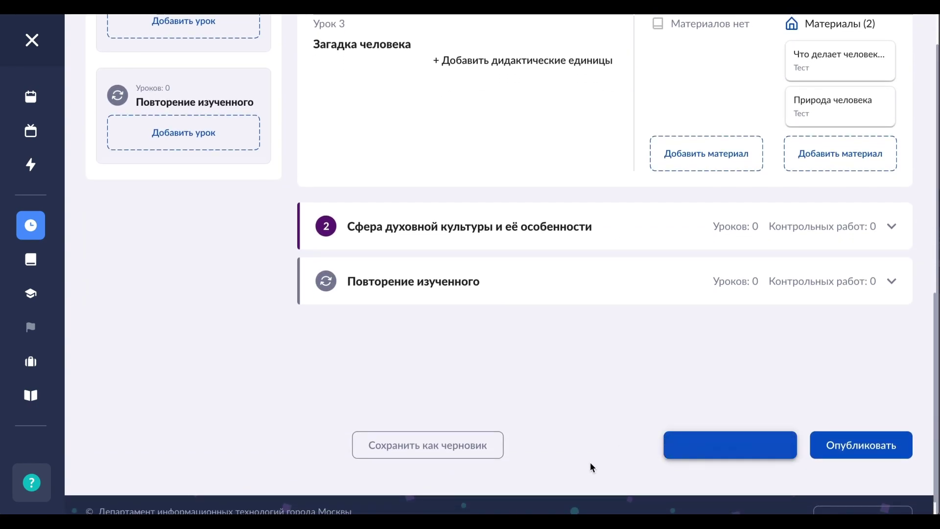
click(471, 454)
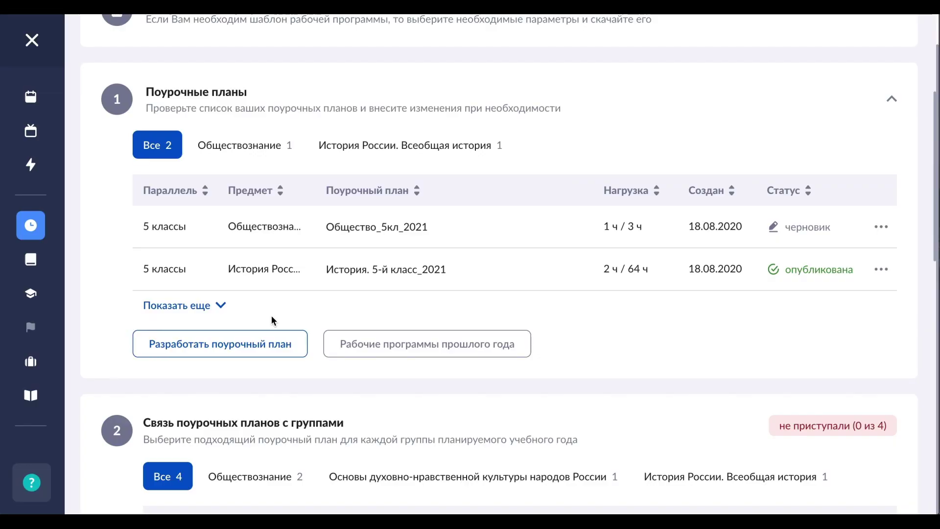
Step: Create another lesson plan from scratch for grade 9 with the subject "Практикум по истории России"
scroll(272, 316, up, 1)
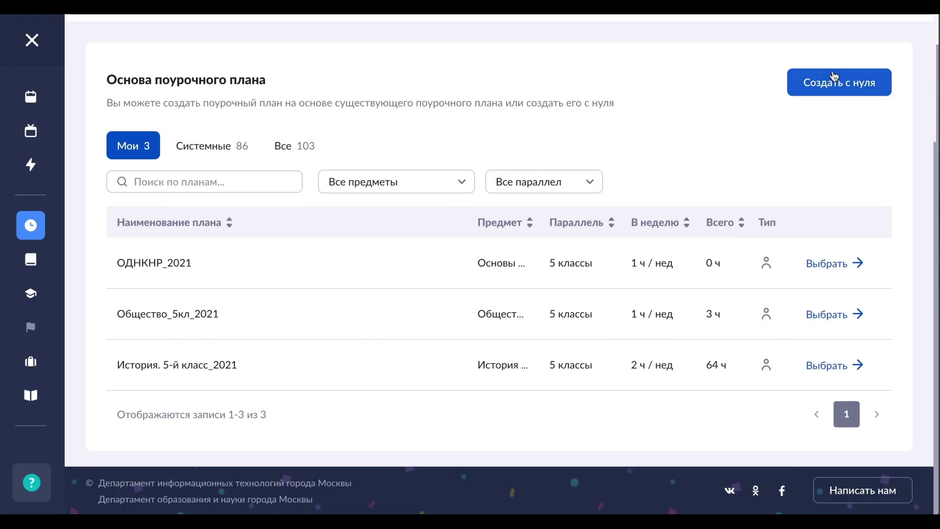
click(839, 81)
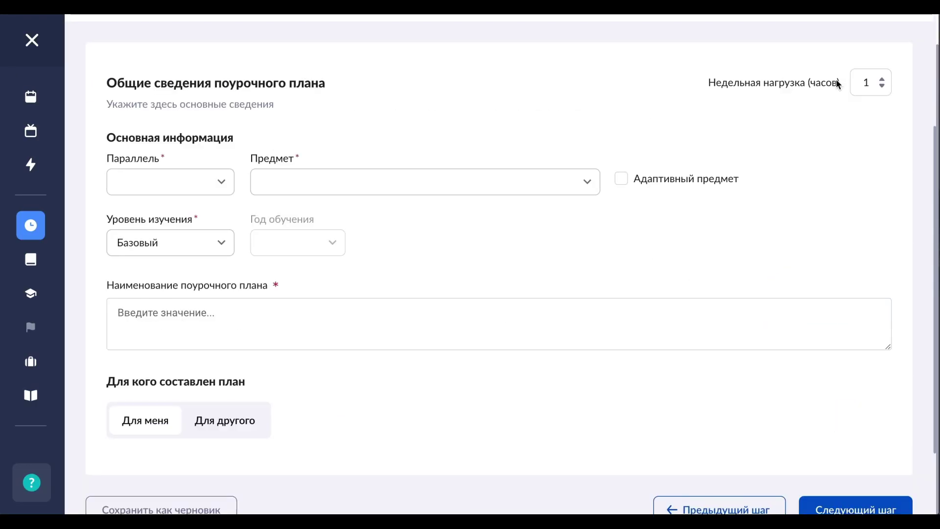
click(226, 190)
text(9)
click(166, 266)
click(581, 189)
text(пр)
click(522, 260)
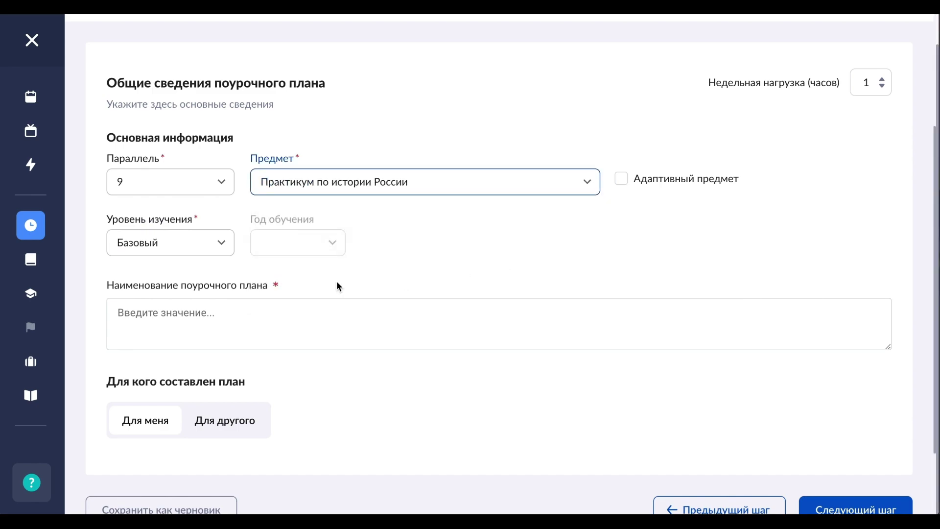
Step: Name the lesson plan "Практикум_История_9кл" and proceed to the thematic plan
click(298, 315)
text(Прак)
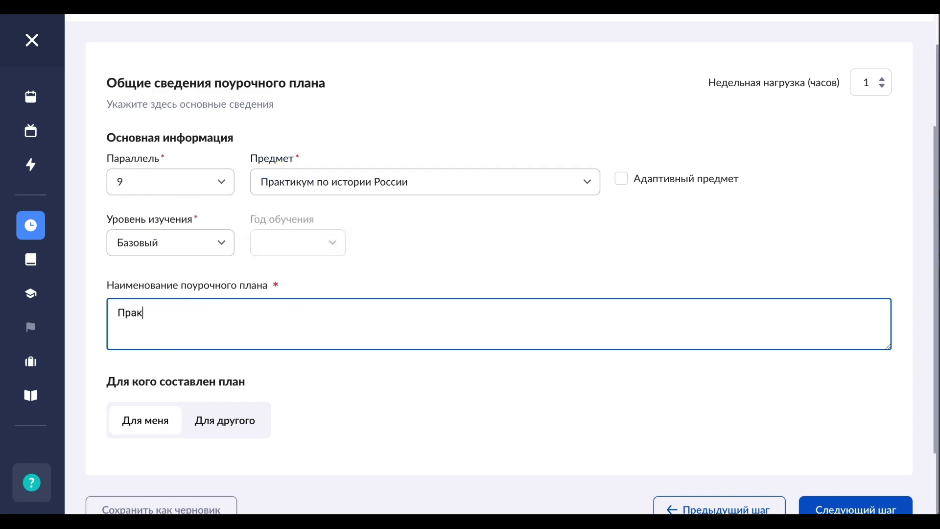
text(тикум_И)
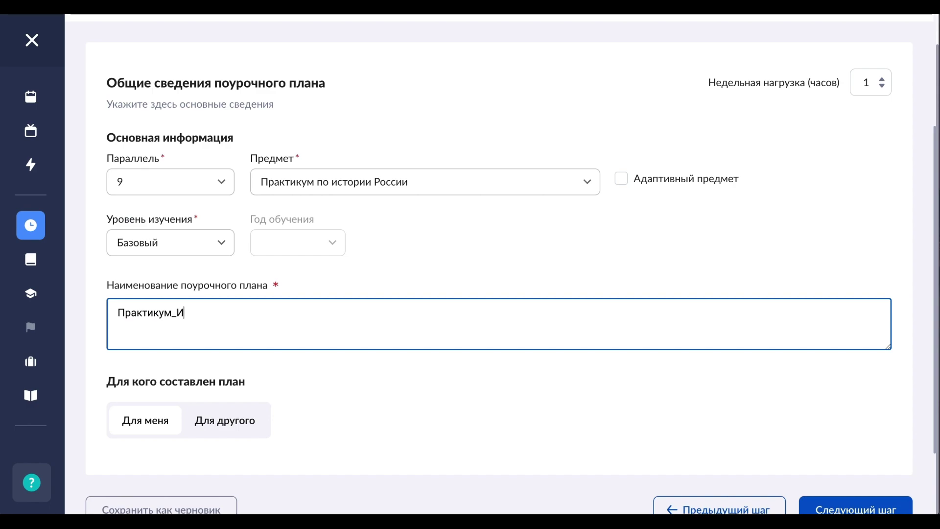
text(стория_9кл)
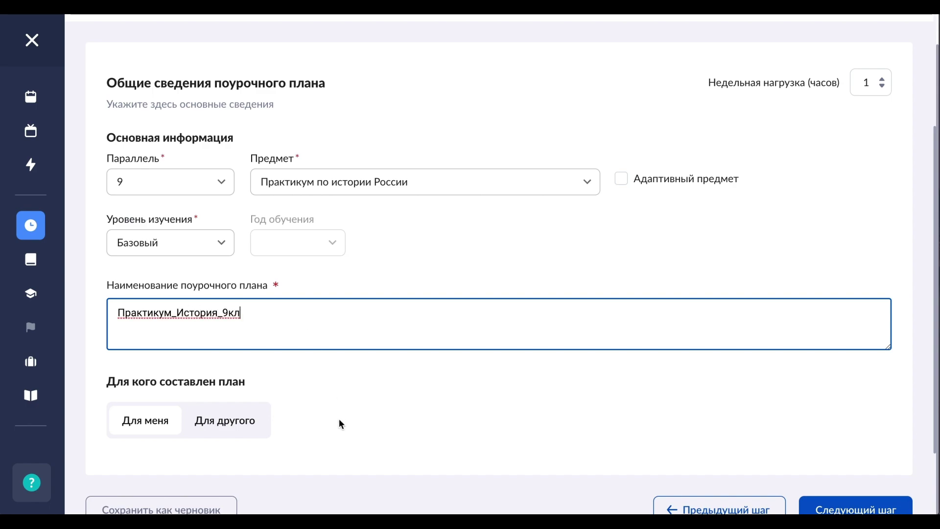
scroll(550, 431, down, 1)
click(834, 477)
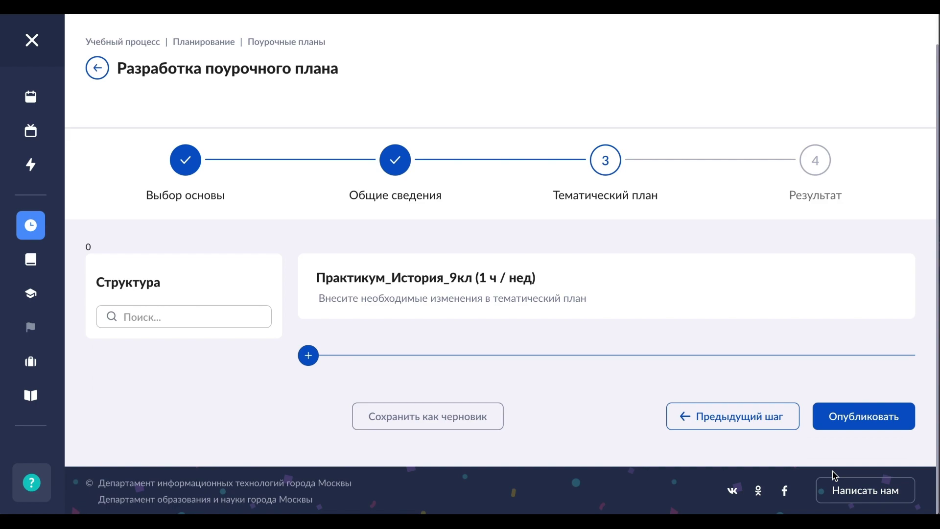
Step: Add the topic "Первобытный строй и древнейшие народы на территории современной России. Древняя Русь (IX – начало XIII века)" and save it
click(310, 354)
click(316, 362)
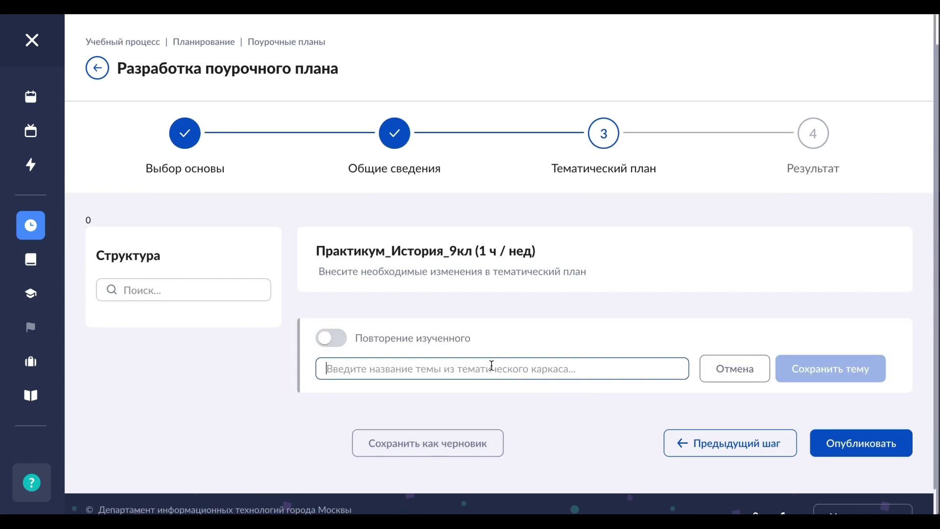
text(Первобытный строй и древнейшие народы на территории современной России. Древняя Русь (IX – начало XIII века))
click(817, 372)
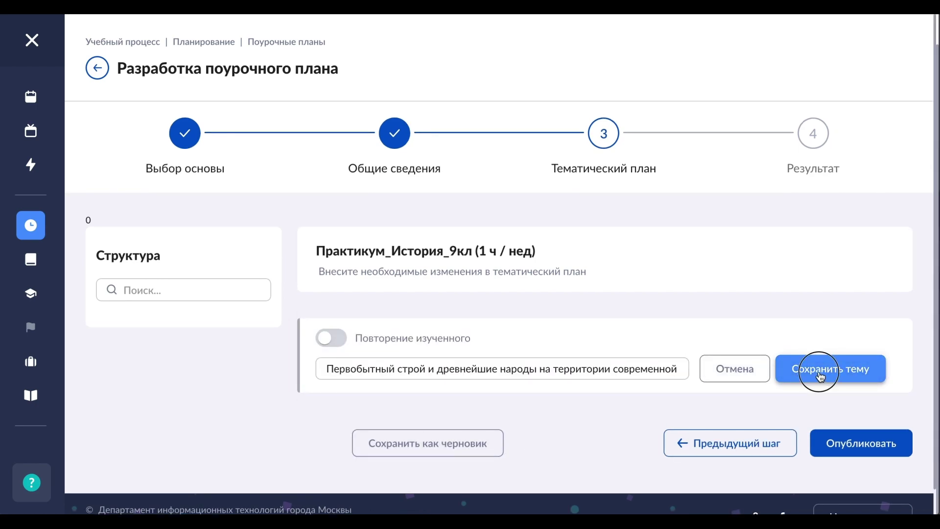
Step: Add the first lesson "Расселение славян. Восточные славяне и их соседи в VI-IX вв." to the topic and save it
click(298, 440)
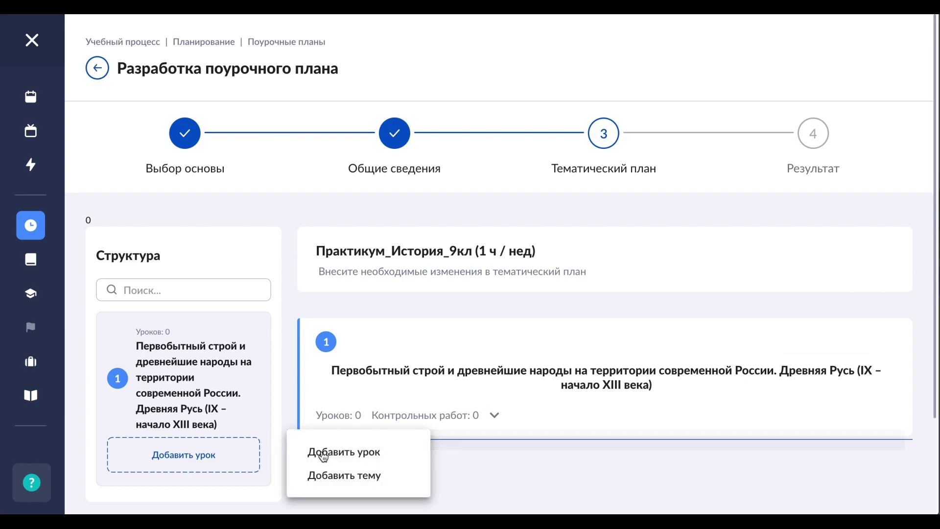
click(323, 452)
scroll(352, 421, down, 2)
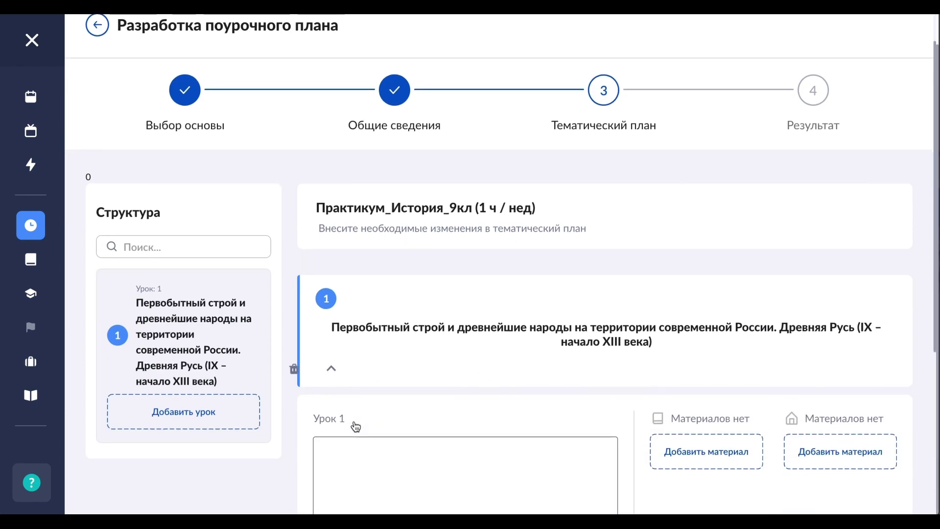
click(428, 417)
text(Расселение славян. Восточные славяне и их соседи в VI-IX вв.)
scroll(427, 417, down, 2)
click(564, 451)
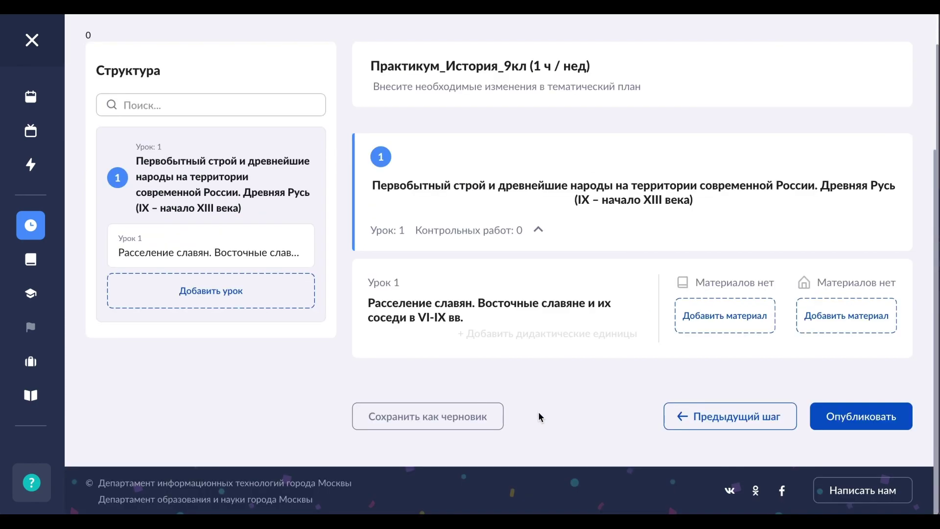
Step: Add a second lesson named "Образование Древнерусского государства (конец IX - начало X вв.)" and save it
click(358, 371)
click(399, 382)
scroll(428, 417, down, 2)
click(511, 345)
text(Образование Древнерусского государства (конец IX - начало X вв.))
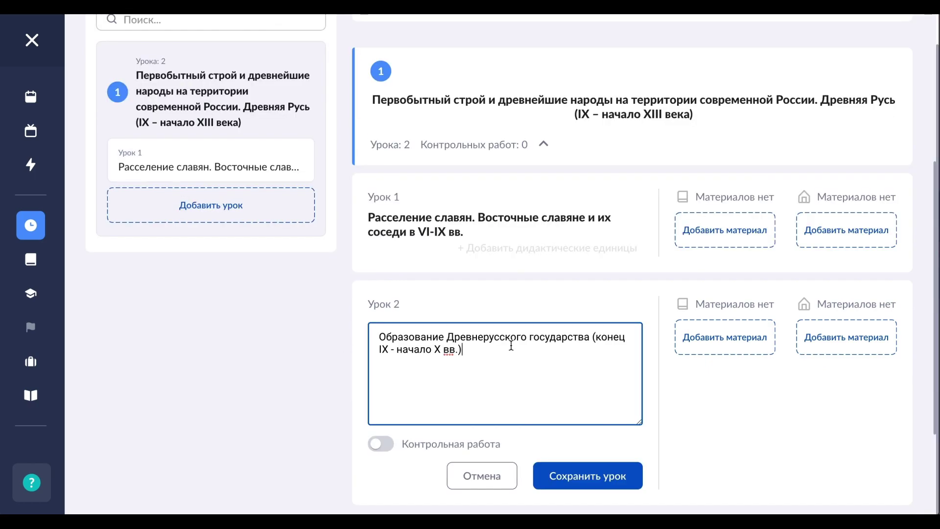
click(590, 477)
Step: Add a third lesson named "Древнерусское государство от Игоря Старого до Владимира Святого. Крещение Руси" and save it
click(374, 390)
click(391, 403)
click(406, 449)
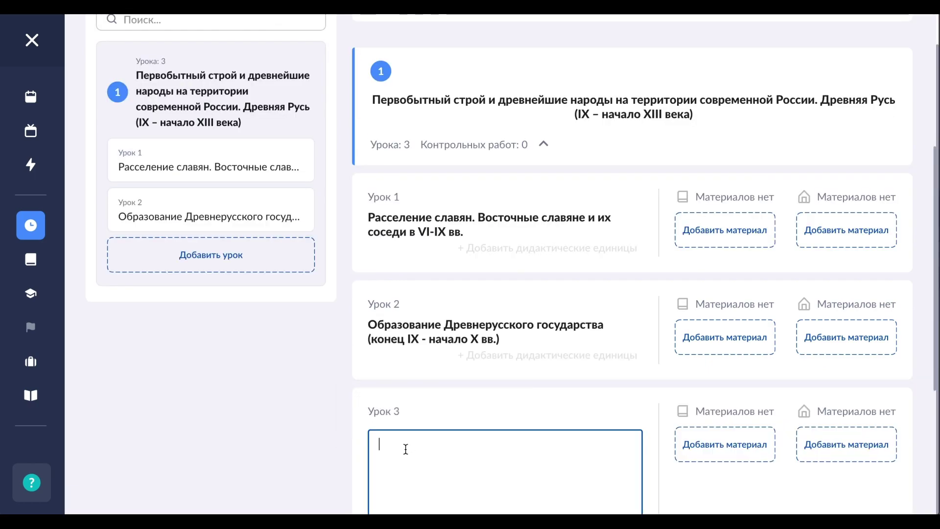
text(Древнерусское государство от Игоря Старого до Владимира Святого. Крещение Руси)
scroll(406, 449, down, 2)
click(563, 492)
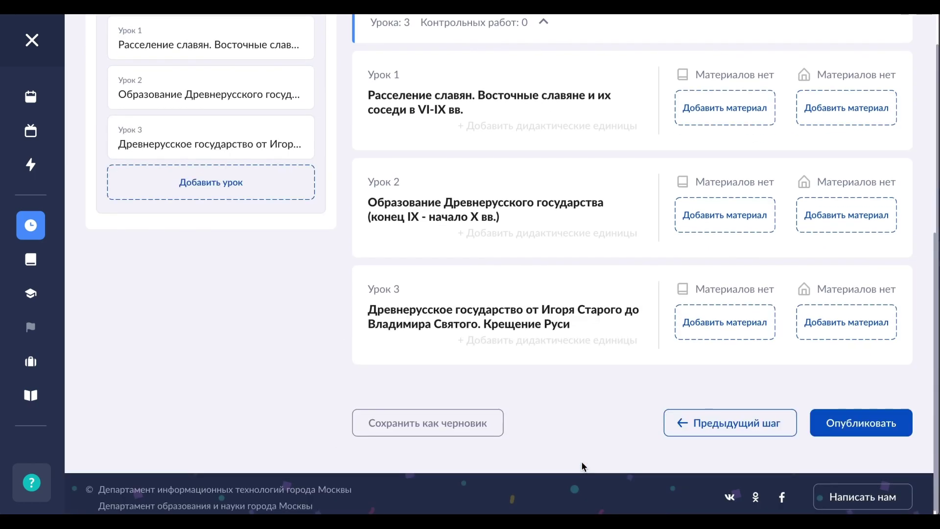
Step: Find "Крещение Руси" in the МЭШ library for lesson 3 and mark the third "Крещение Руси" application as class material
click(718, 334)
mouse_move(474, 206)
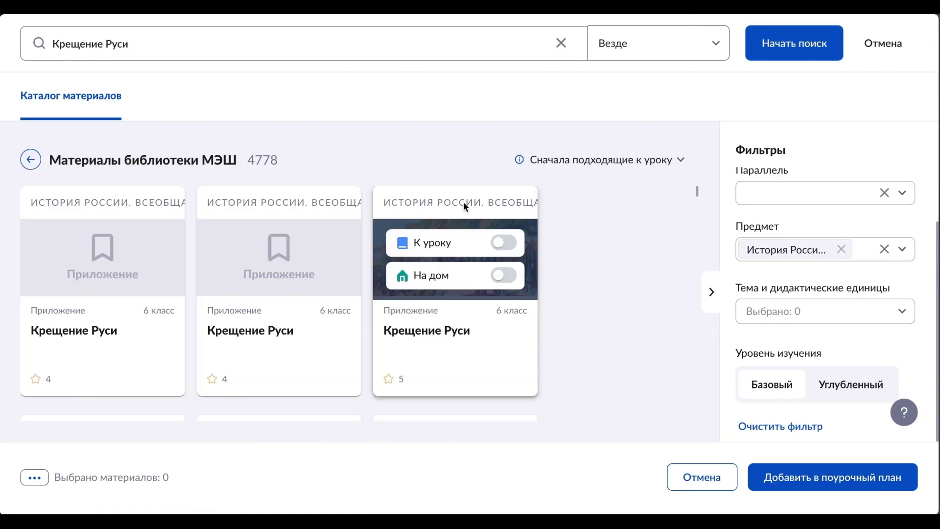
click(512, 249)
click(822, 196)
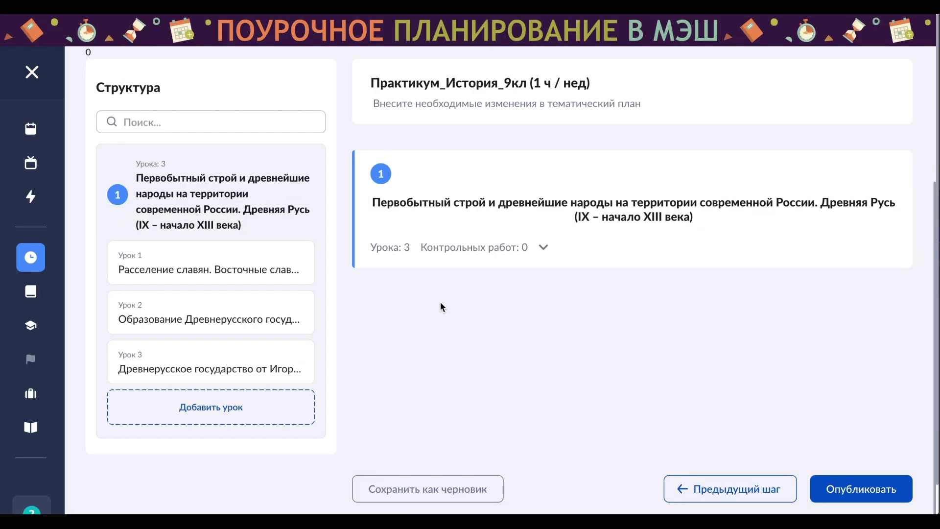
Step: Return to the planning overview and remove the draft "Общество_5кл_2021" from the full list of lesson plans
scroll(442, 307, up, 2)
scroll(442, 307, up, 4)
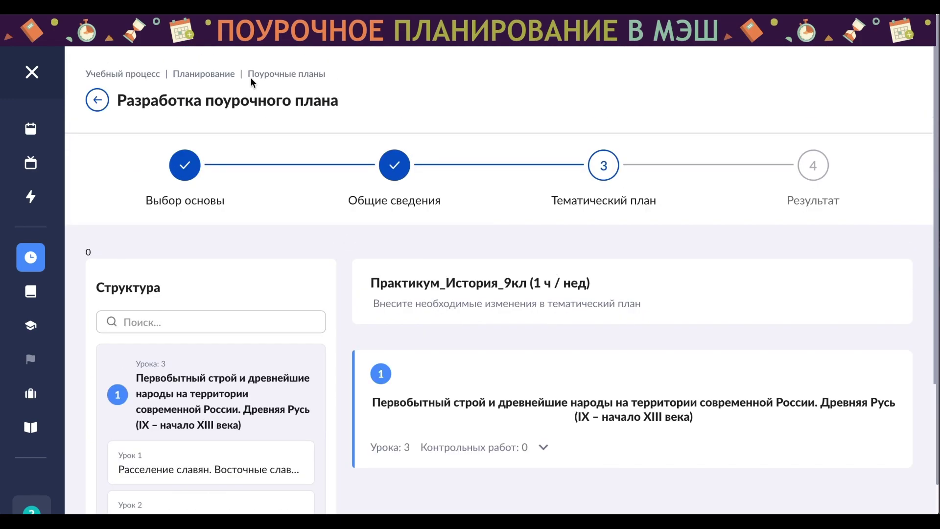
click(95, 101)
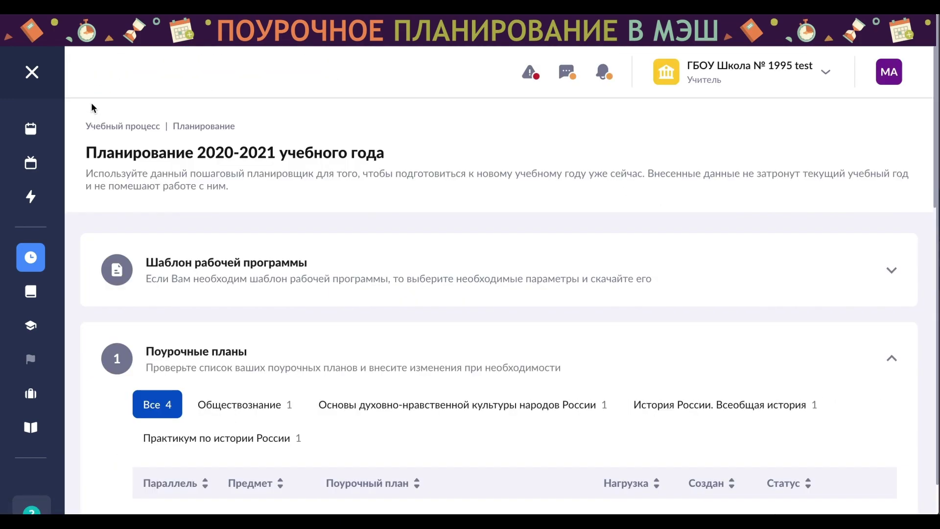
scroll(252, 249, down, 5)
click(222, 405)
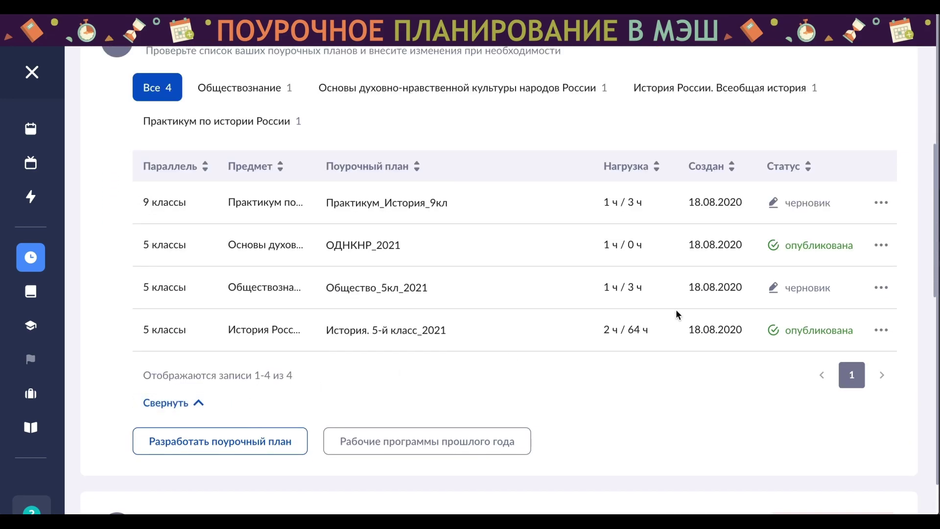
click(884, 289)
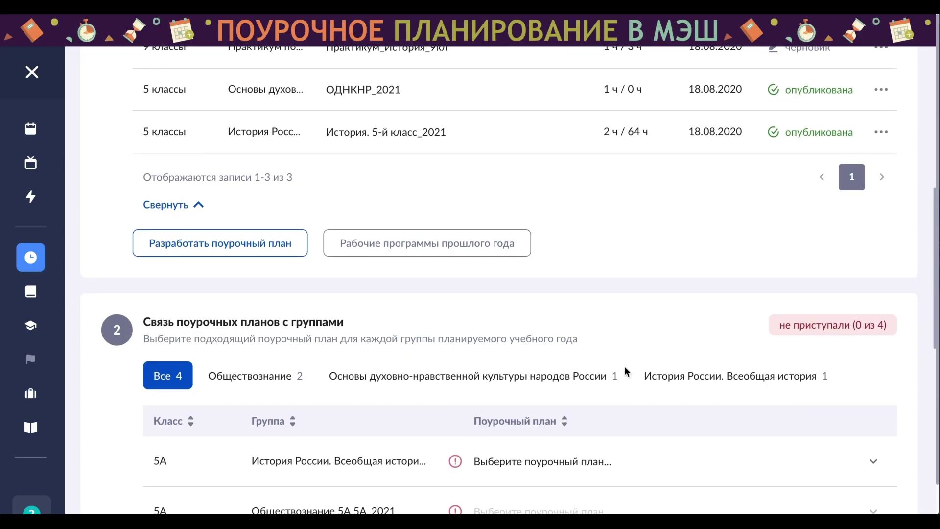
Step: Link the 5А group for "История России. Всеобщая история" to the lesson plan "История. 5-й класс_2021"
scroll(624, 371, down, 3)
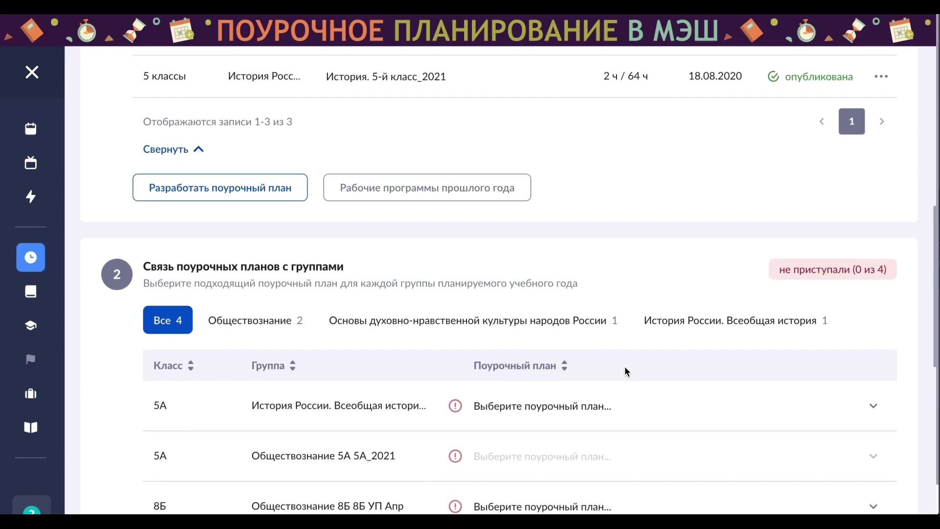
scroll(627, 371, down, 2)
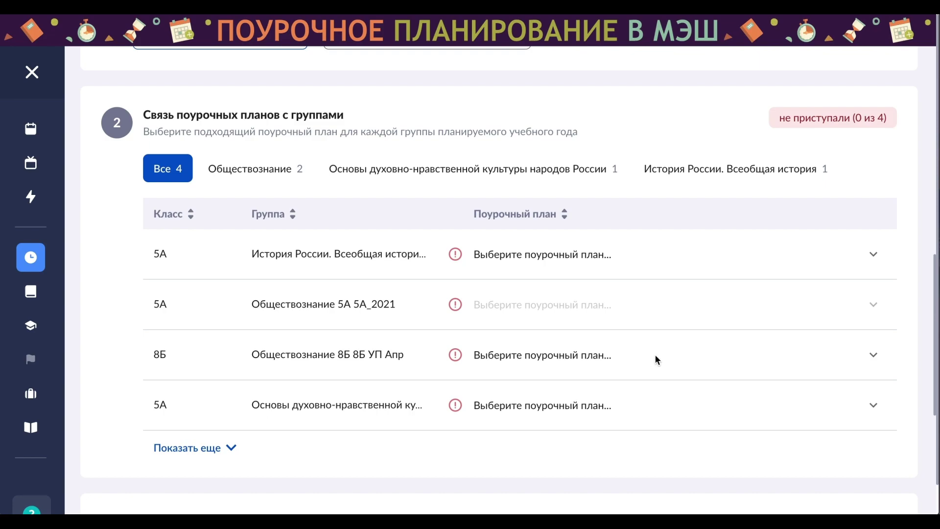
click(875, 256)
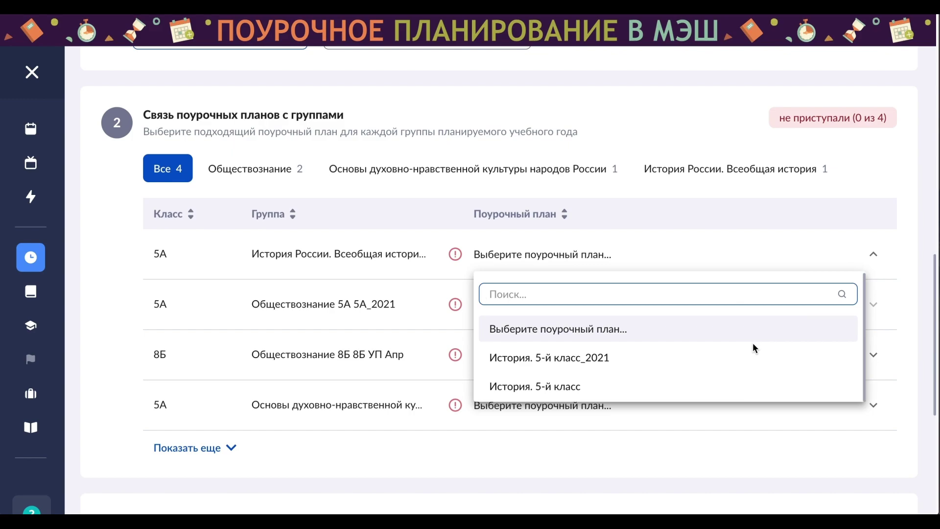
click(754, 361)
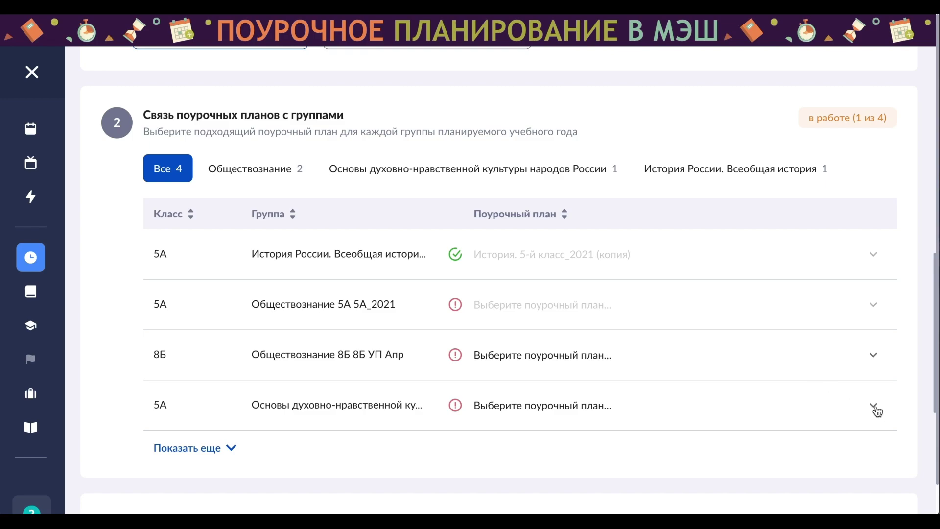
Step: Assign a lesson plan to the 5А "Основы духовно-нравственной культуры" group and go to the calendar-thematic planning section
click(876, 411)
click(705, 491)
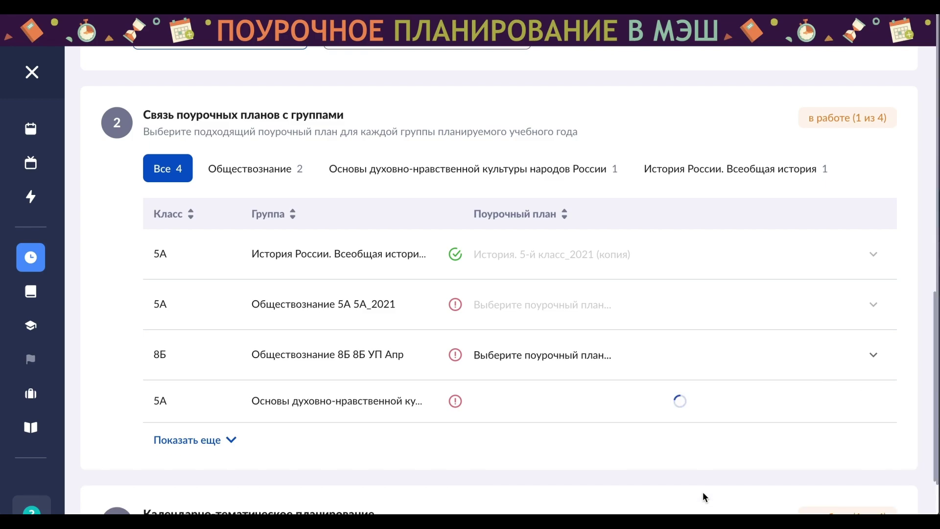
scroll(697, 456, down, 1)
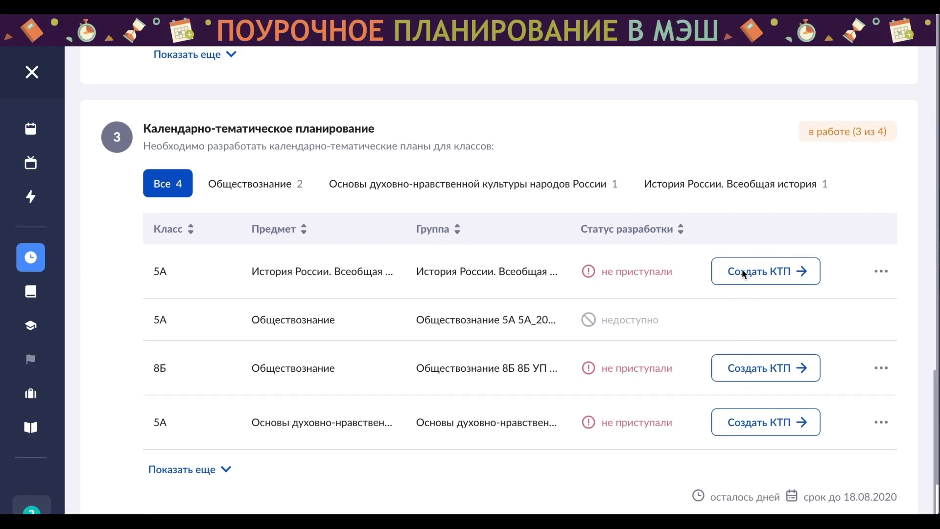
Step: Create the calendar-thematic plan for the 5А "История России. Всеобщая история" group and show the first quarter's available dates
click(744, 272)
scroll(545, 377, up, 10)
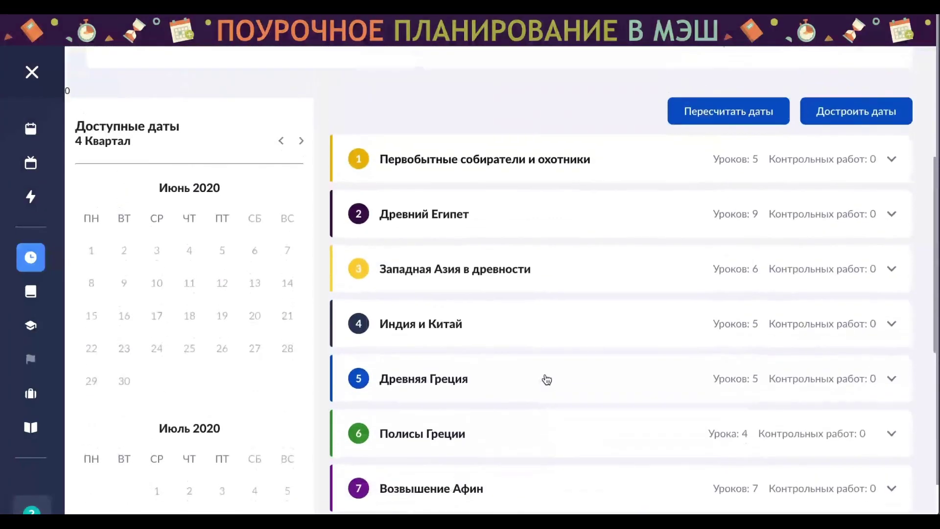
scroll(547, 380, up, 1)
click(302, 165)
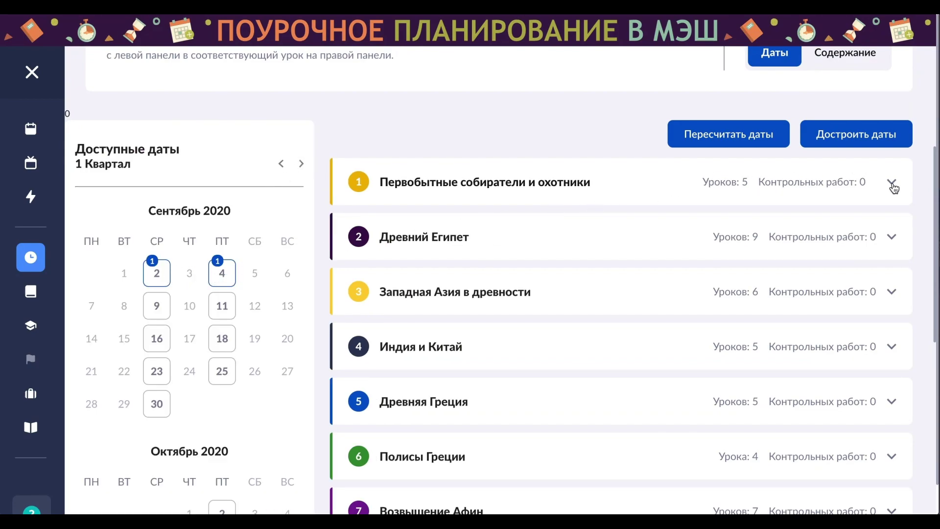
Step: Expand the topic "Первобытные собиратели и охотники" and fill in the missing lesson dates with "Достроить даты"
click(893, 185)
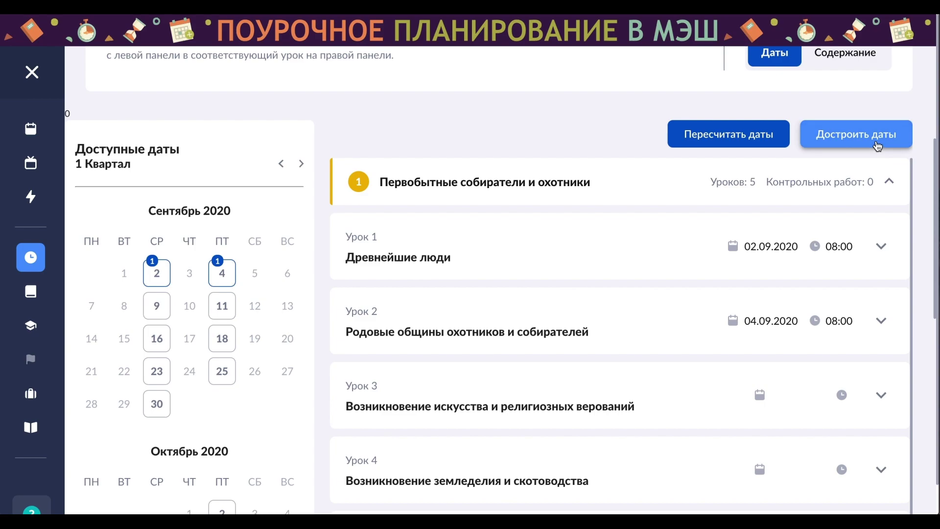
click(877, 146)
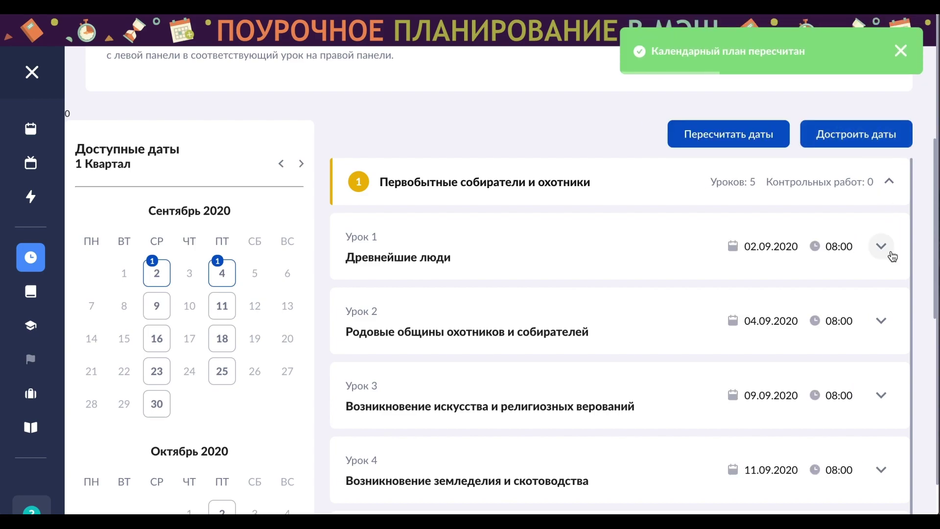
scroll(892, 257, down, 2)
scroll(744, 342, up, 2)
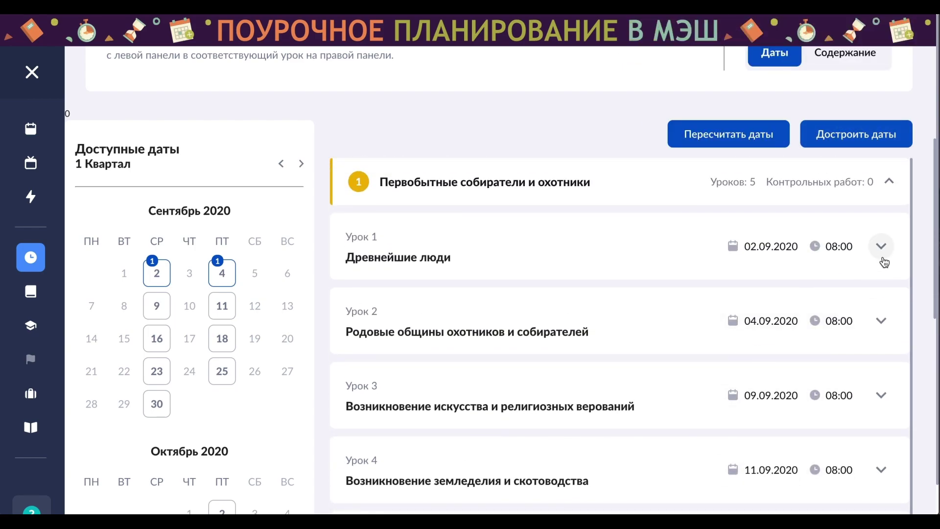
Step: Set the date of lesson 1 "Древнейшие люди" to 04.09.2020 and review the dates of the topic's lessons
click(882, 249)
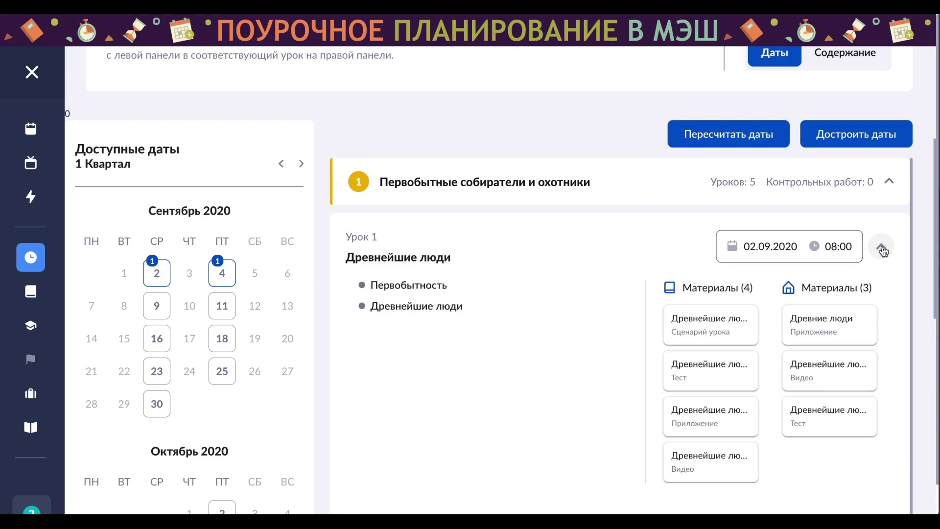
click(807, 250)
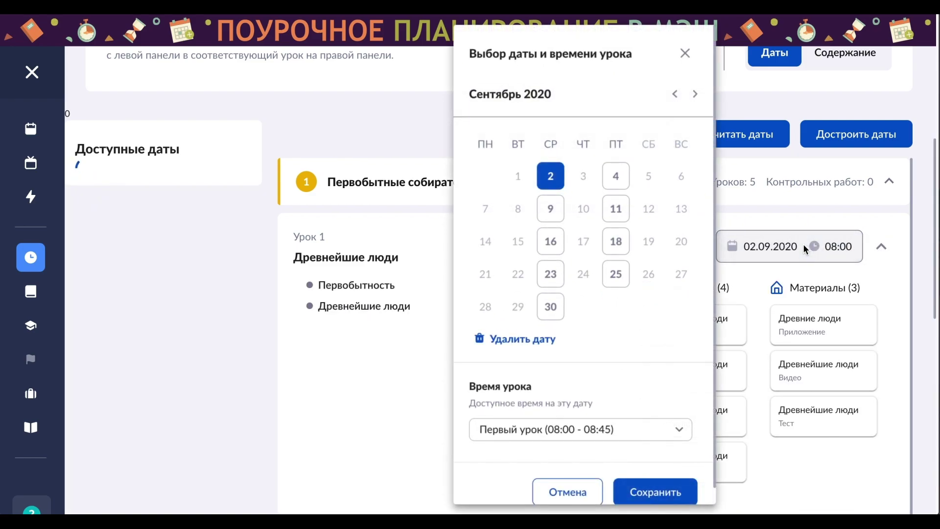
click(622, 177)
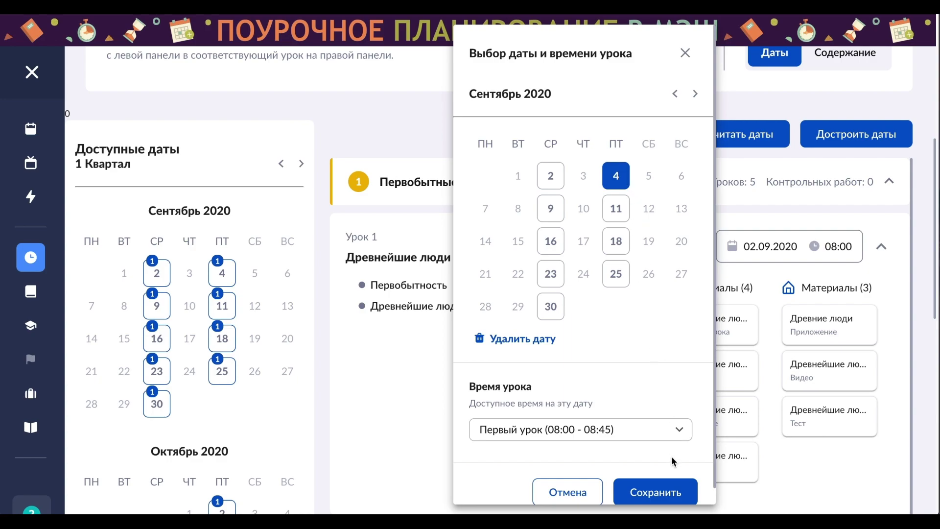
click(673, 493)
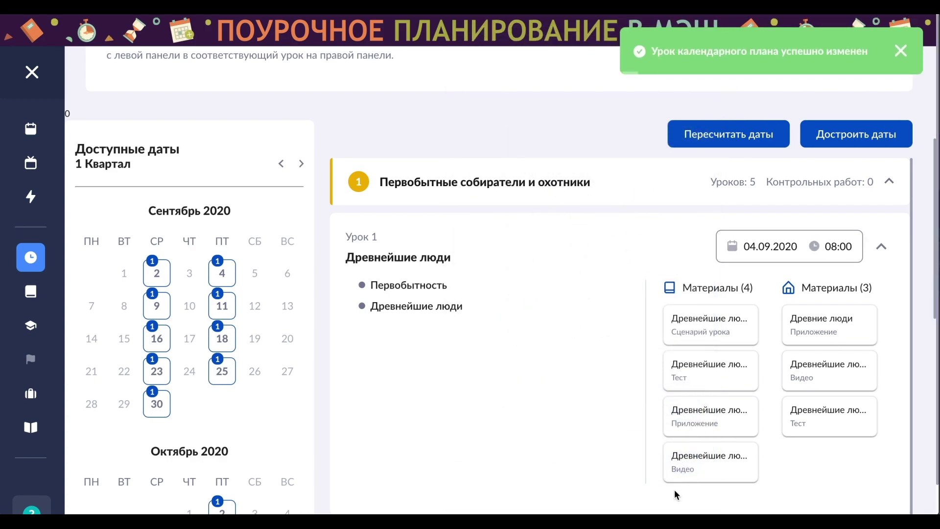
click(880, 247)
scroll(878, 256, down, 2)
scroll(877, 256, down, 1)
scroll(877, 255, up, 3)
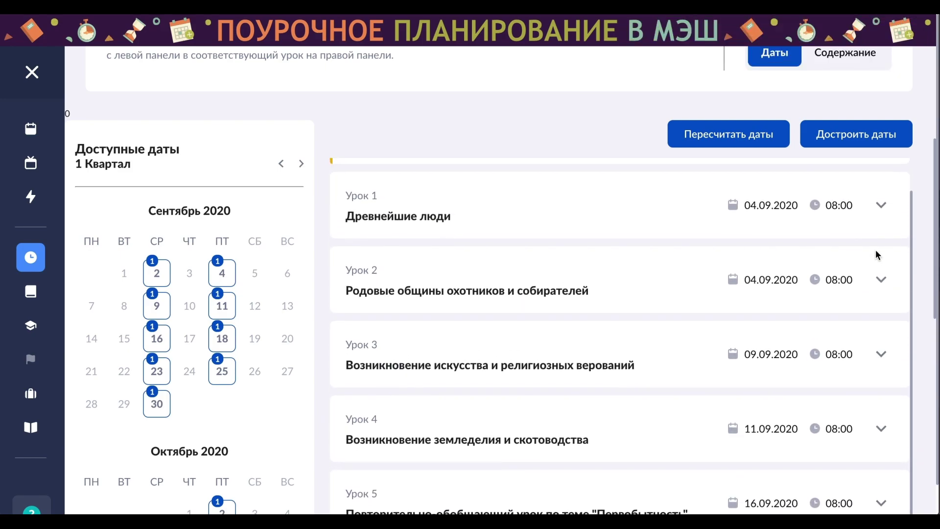
Step: Recalculate the lesson dates of the whole calendar-thematic plan
scroll(877, 256, up, 1)
scroll(784, 210, up, 1)
click(737, 134)
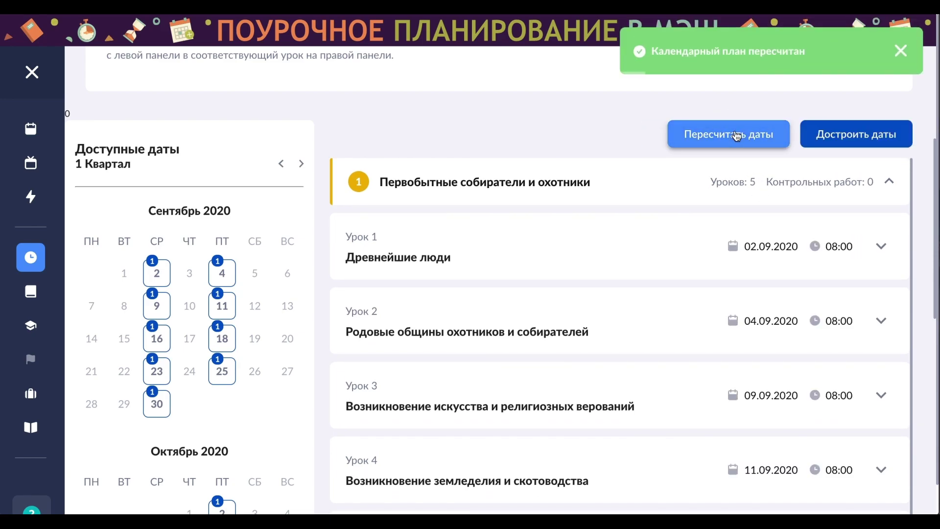
Step: Switch the plan to content editing and remove the test and video from both the class and home materials of lesson 1 "Древнейшие люди"
scroll(624, 146, up, 2)
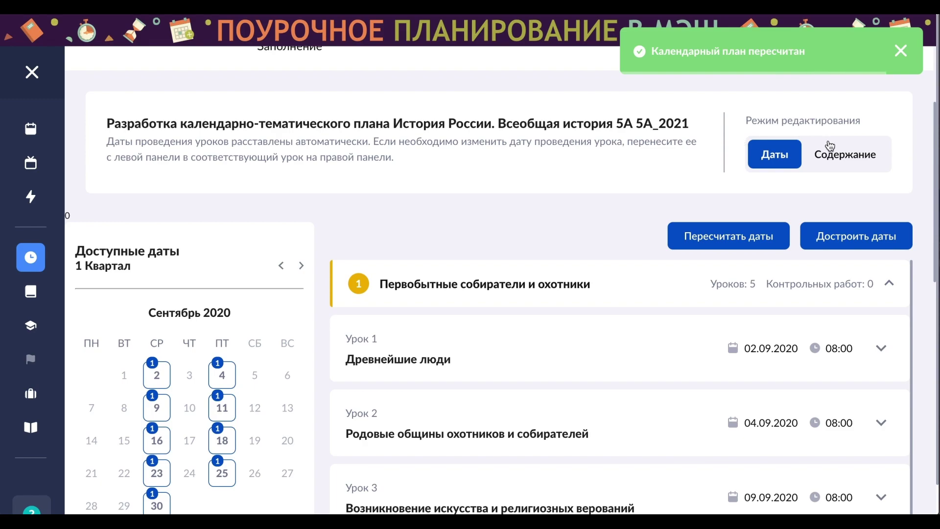
click(842, 164)
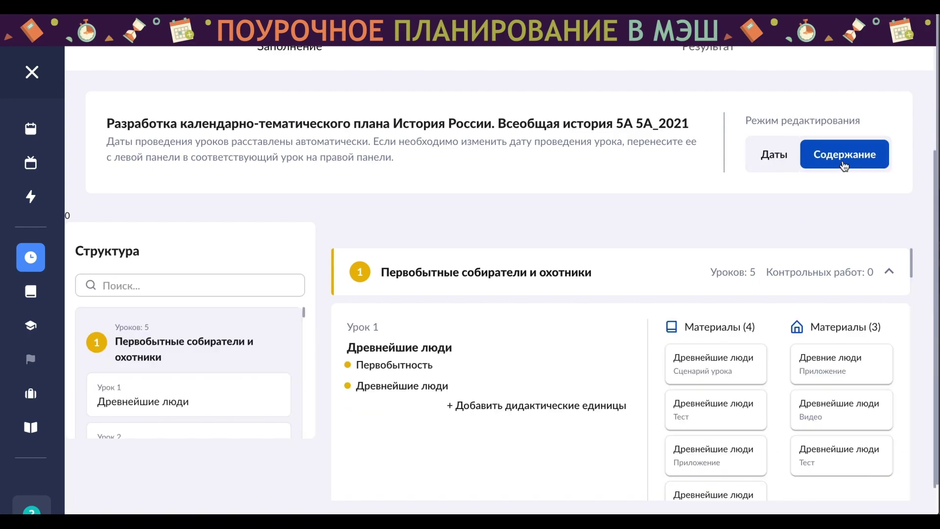
scroll(844, 207, down, 2)
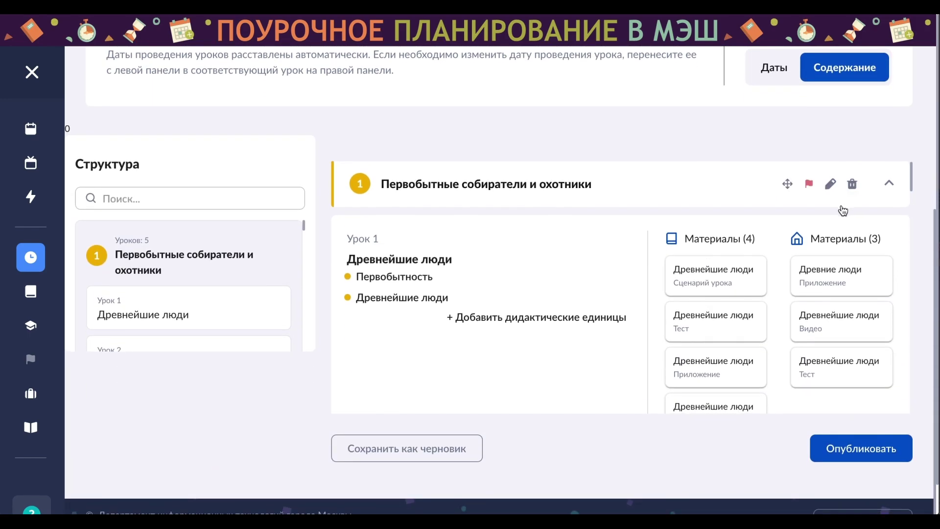
scroll(843, 210, down, 1)
mouse_move(860, 346)
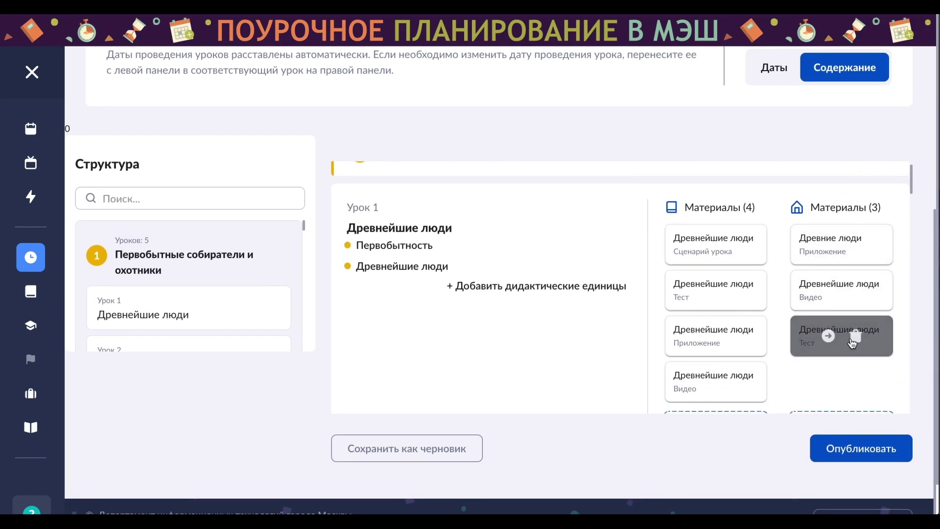
click(855, 338)
click(859, 292)
mouse_move(733, 291)
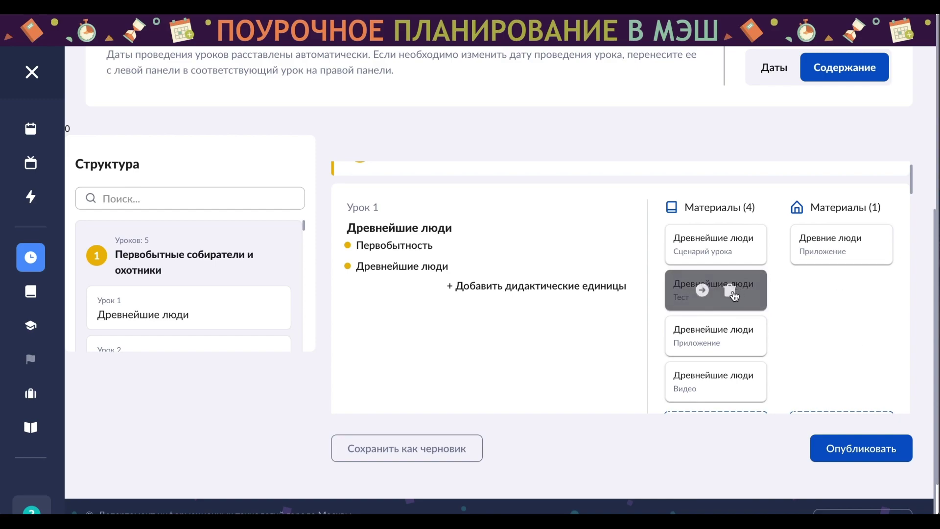
click(733, 293)
mouse_move(740, 343)
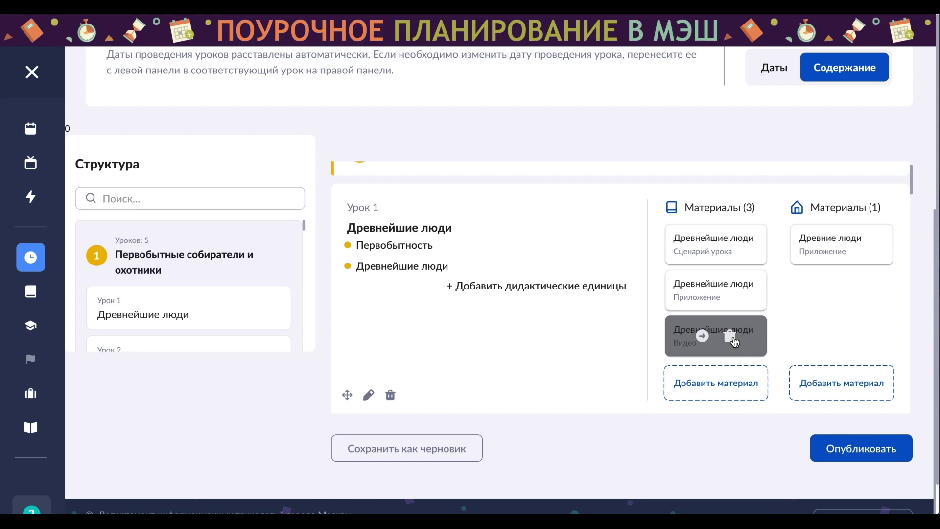
click(730, 338)
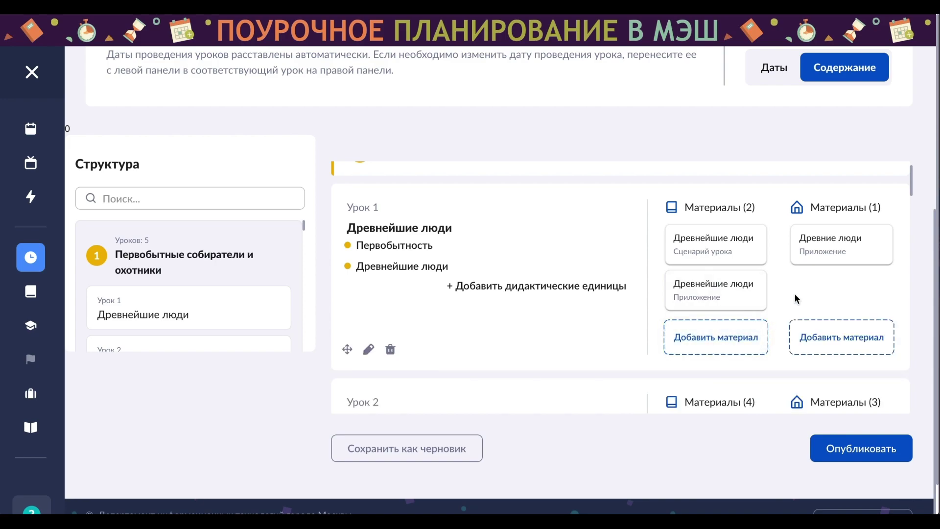
Step: Add a lesson named "Итоговое повторение" to topic 13 "Повторение изученного" and save it
scroll(796, 299, down, 10)
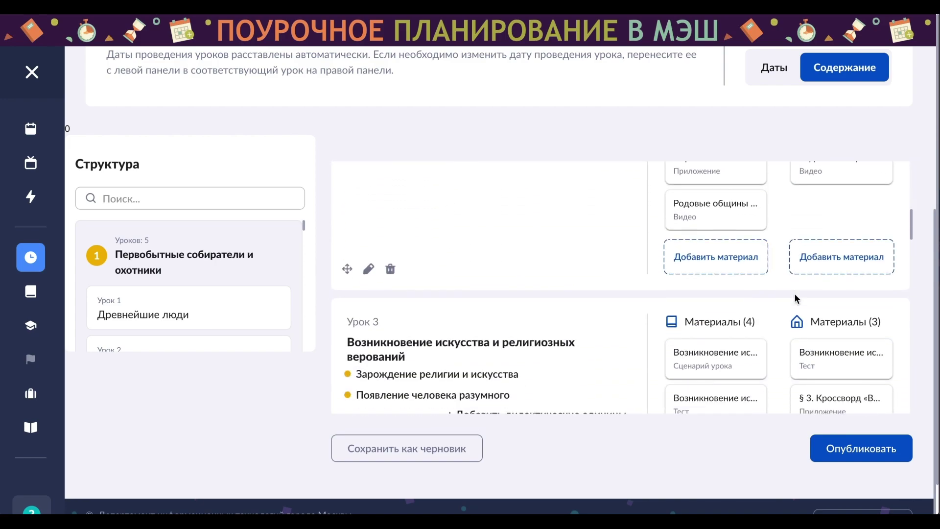
scroll(795, 299, down, 10)
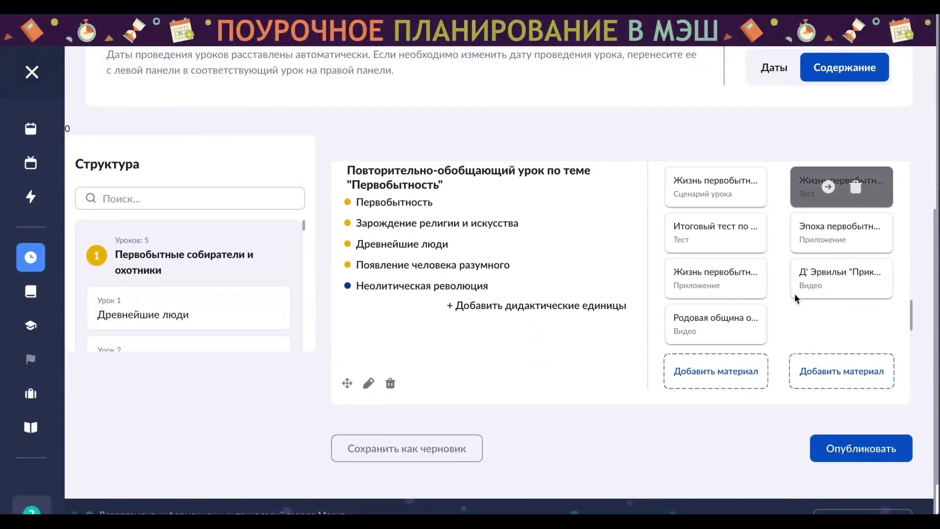
scroll(796, 298, down, 10)
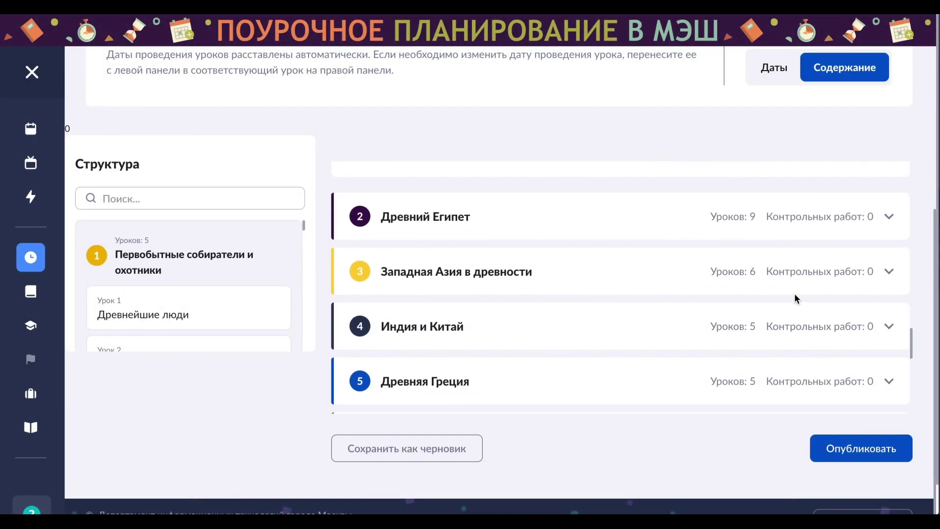
scroll(795, 299, down, 10)
click(890, 344)
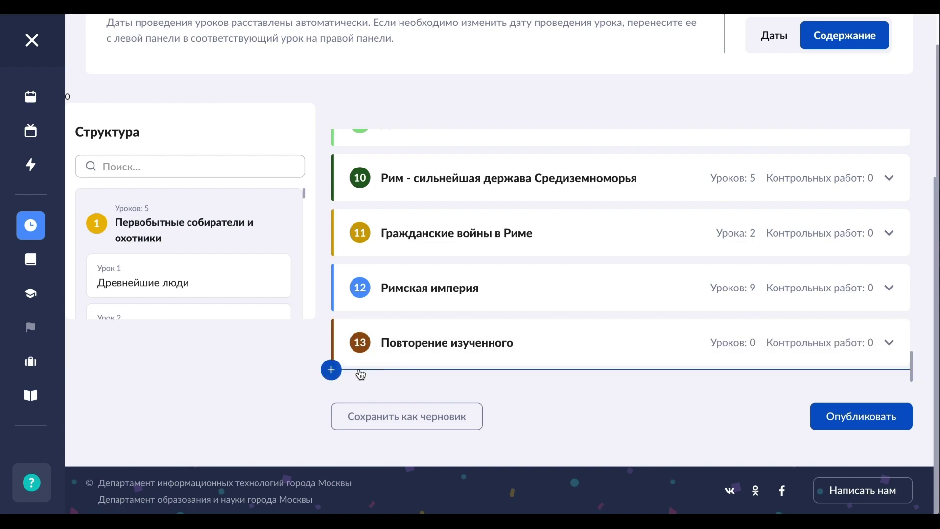
click(329, 370)
click(364, 383)
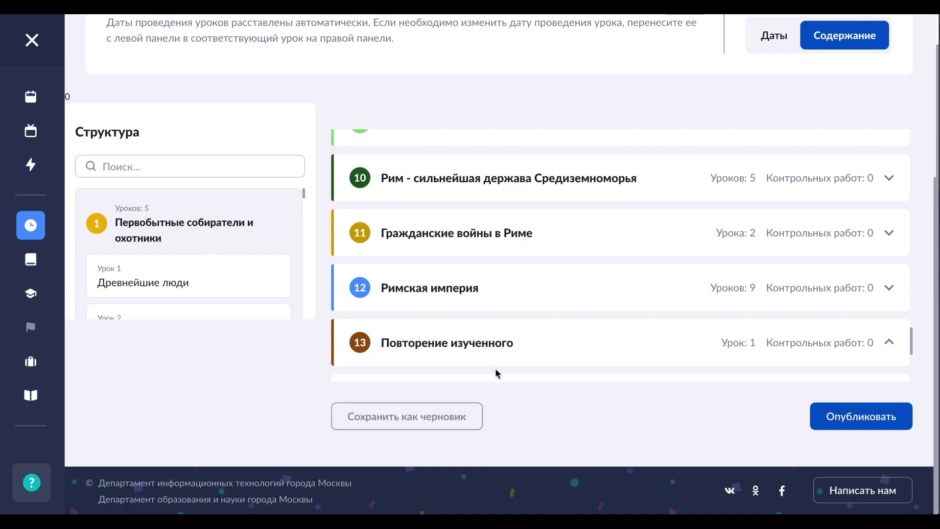
scroll(504, 372, down, 4)
click(460, 302)
text(Итог)
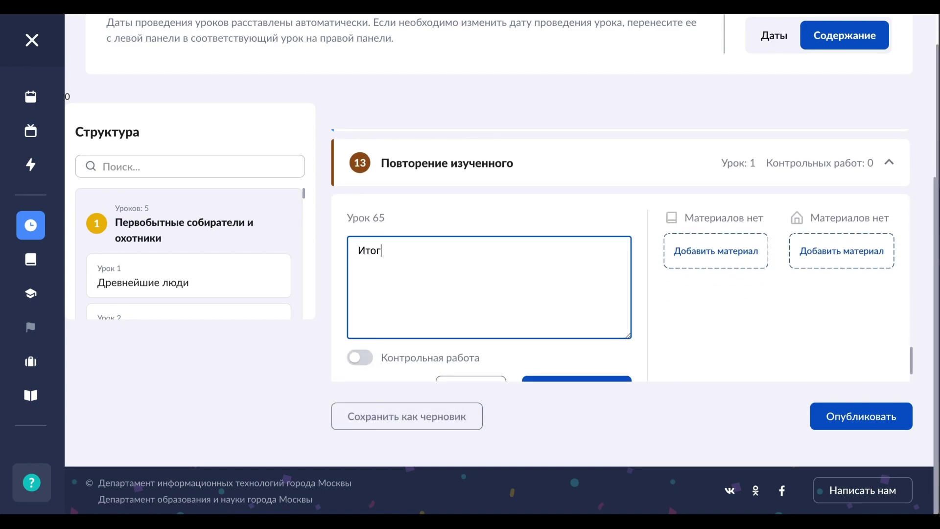
text(овое повторение)
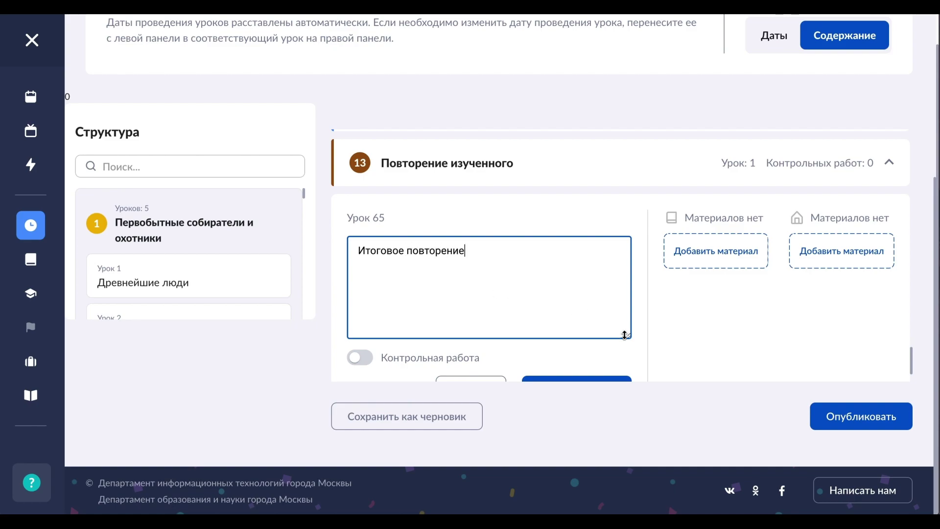
scroll(626, 343, down, 1)
click(614, 351)
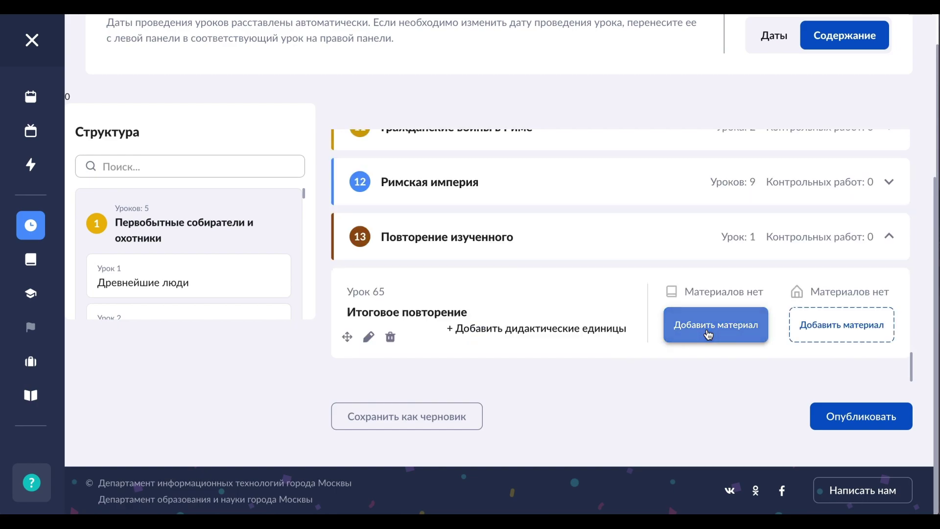
Step: Publish the 5А history calendar-thematic plan and return to the planner's calendar-thematic planning section
scroll(764, 363, up, 1)
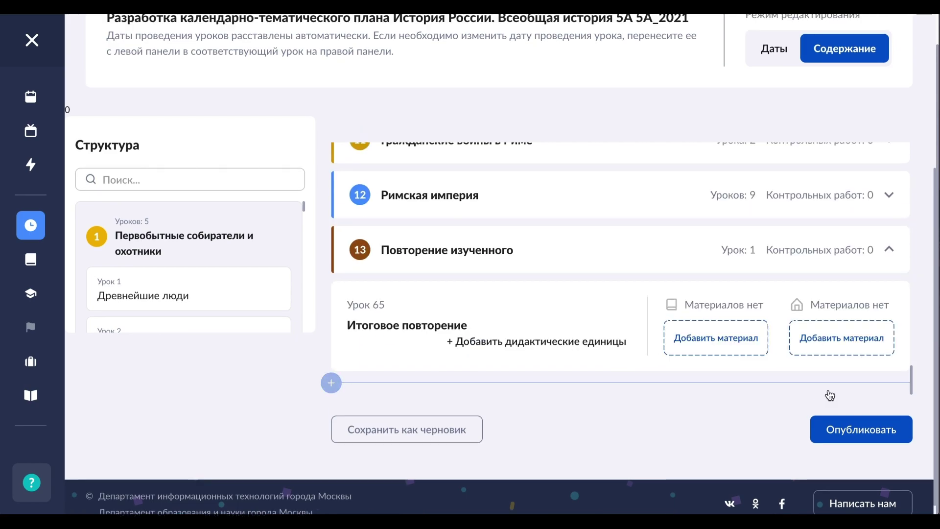
click(854, 433)
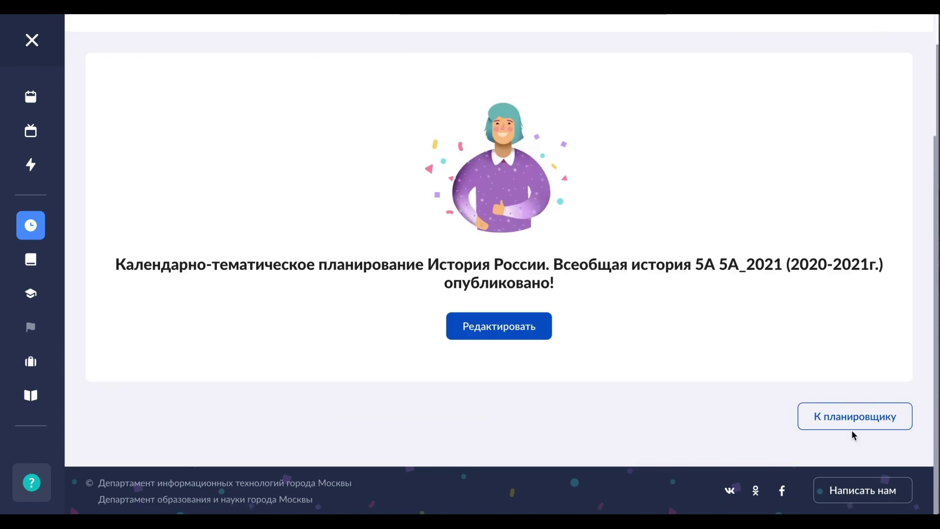
click(846, 420)
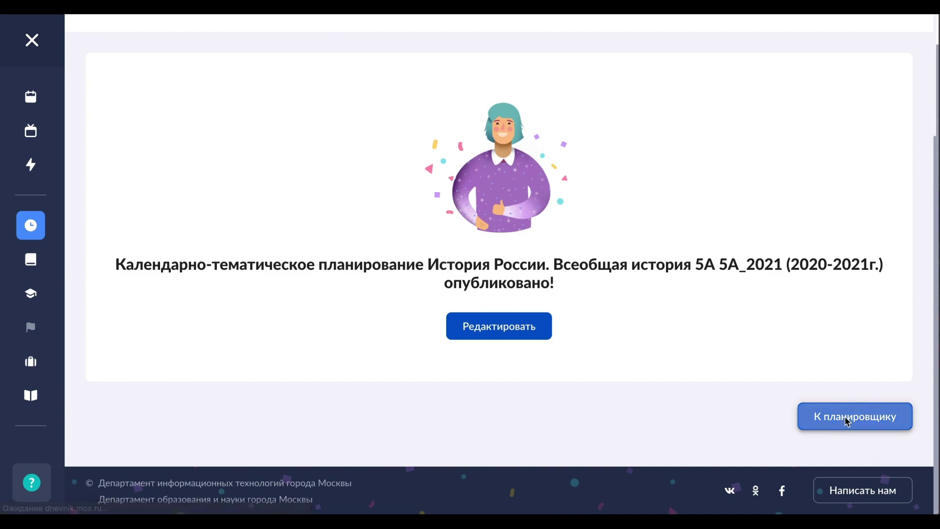
scroll(845, 416, down, 8)
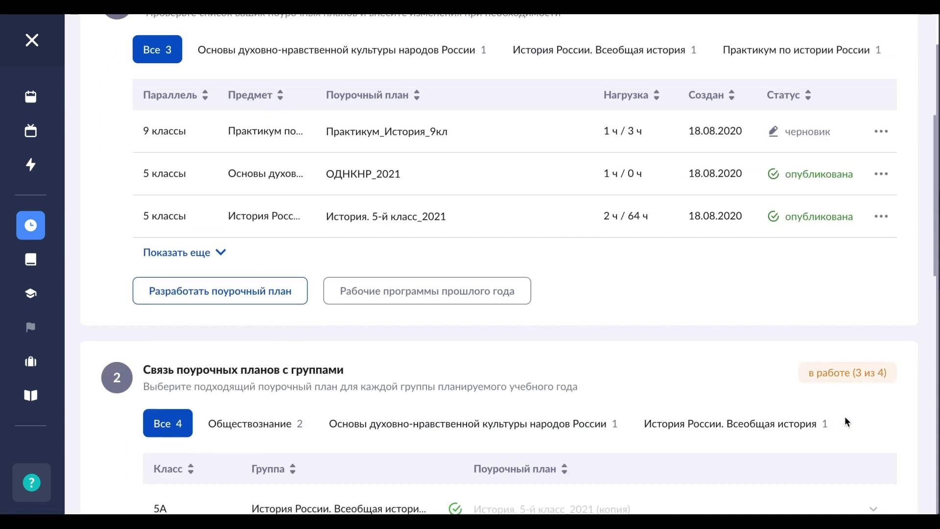
scroll(846, 420, down, 6)
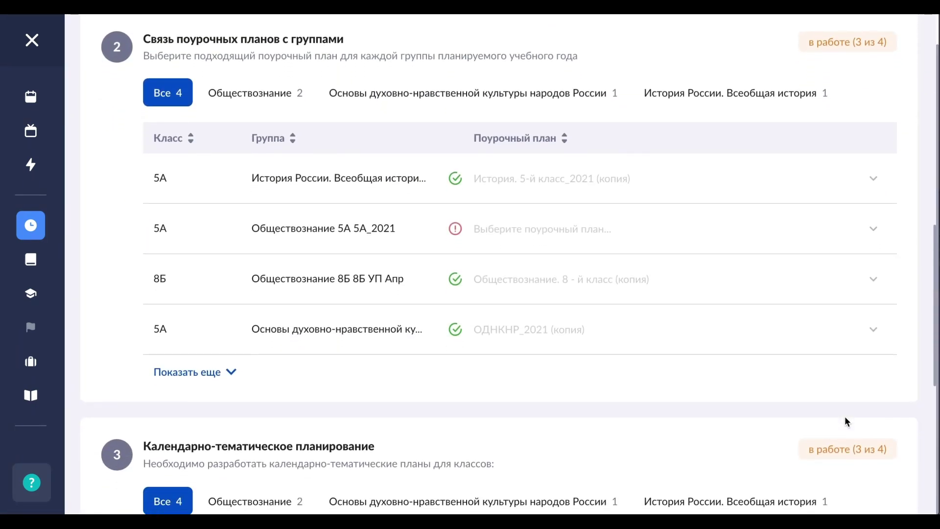
scroll(845, 421, down, 4)
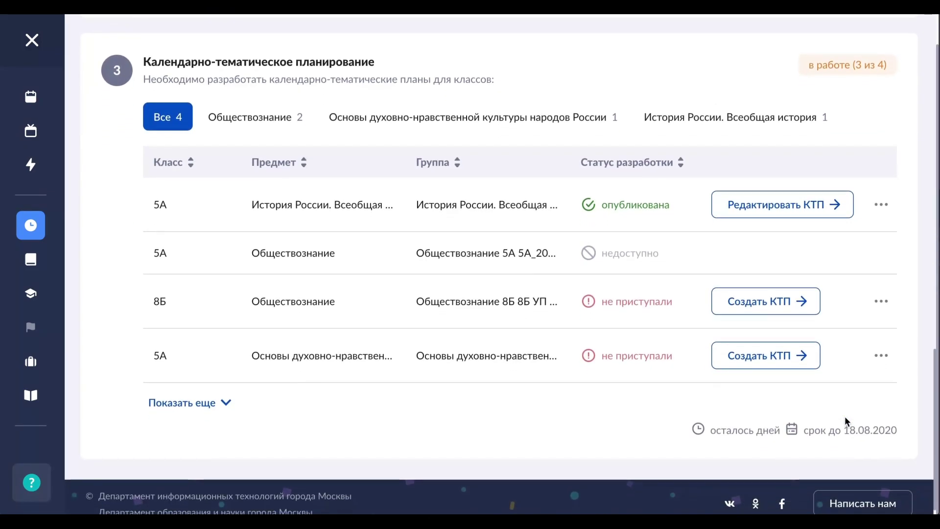